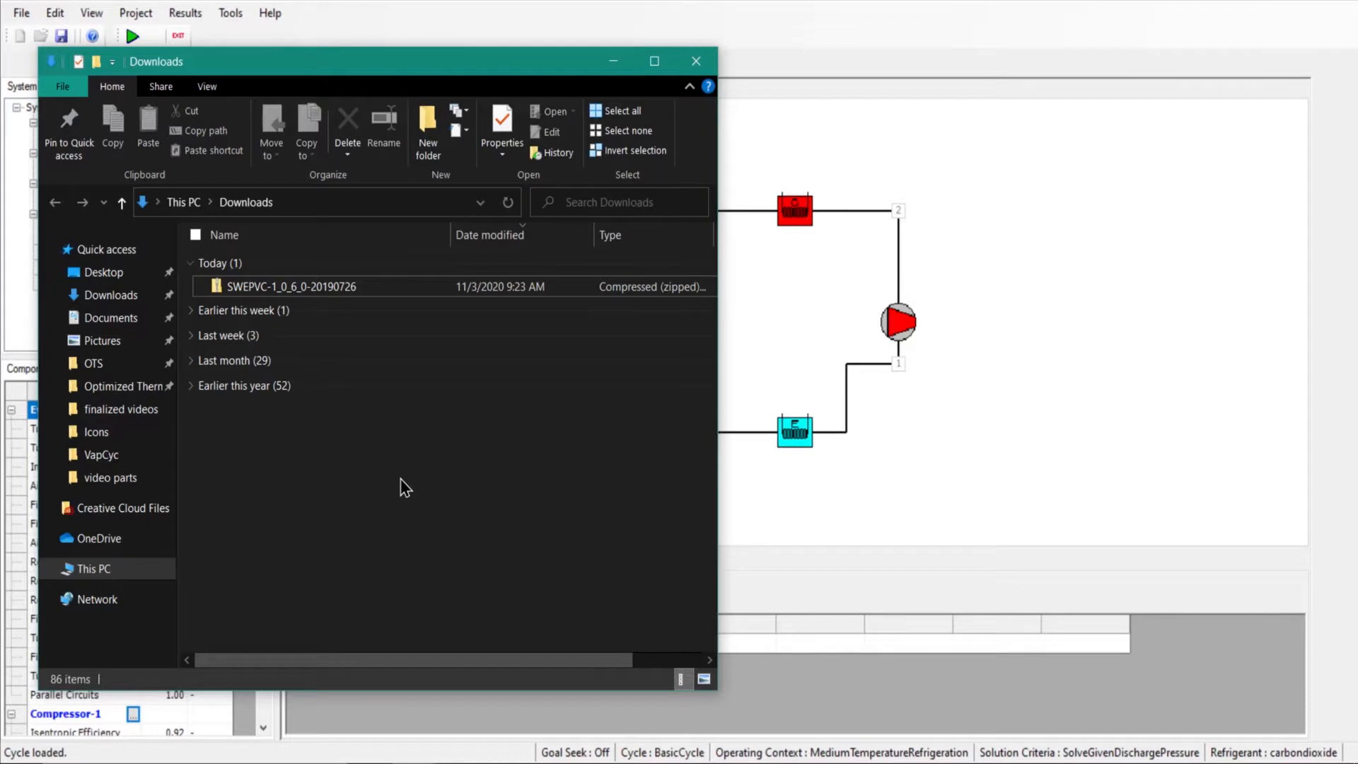
# Unblock the downloaded SWEPVC-1_0_6_0-20190726 zip file in its file properties
pyautogui.click(296, 291)
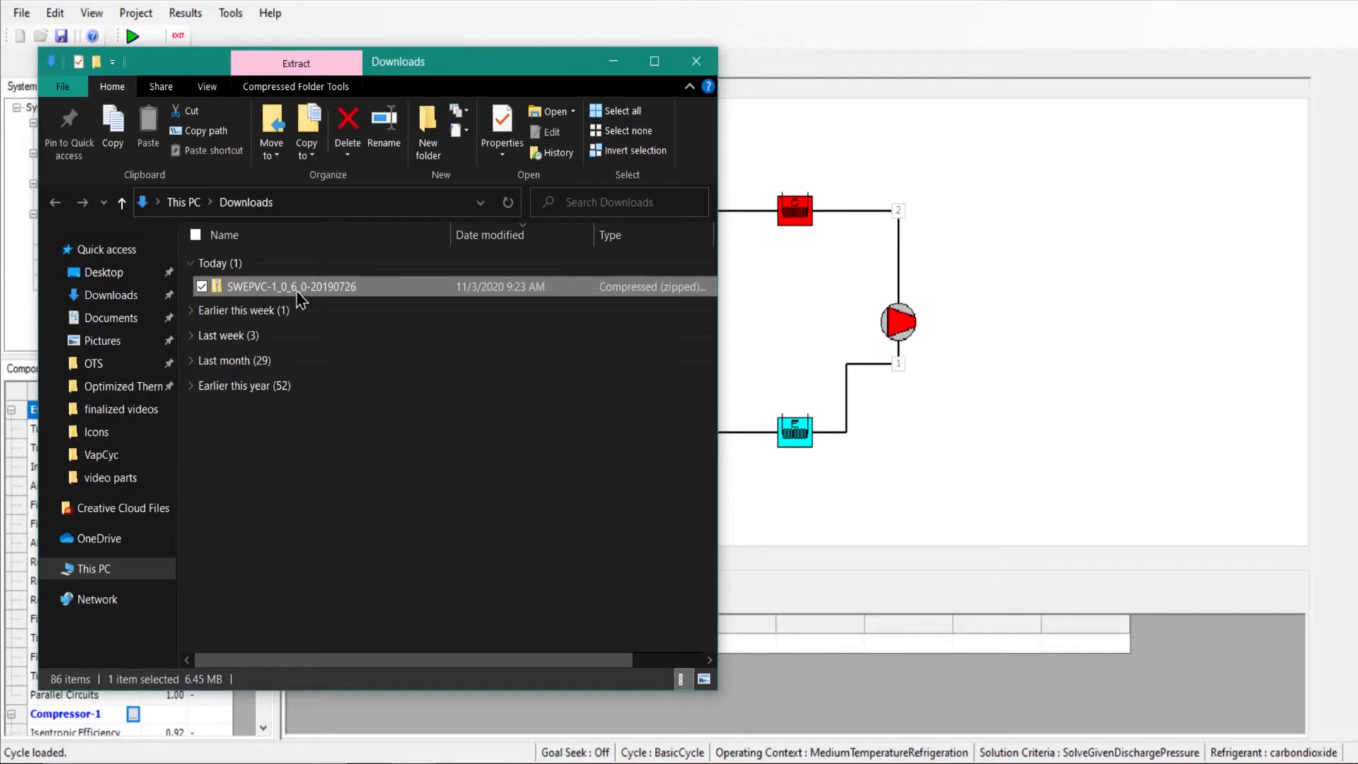
pyautogui.click(503, 153)
pyautogui.click(508, 173)
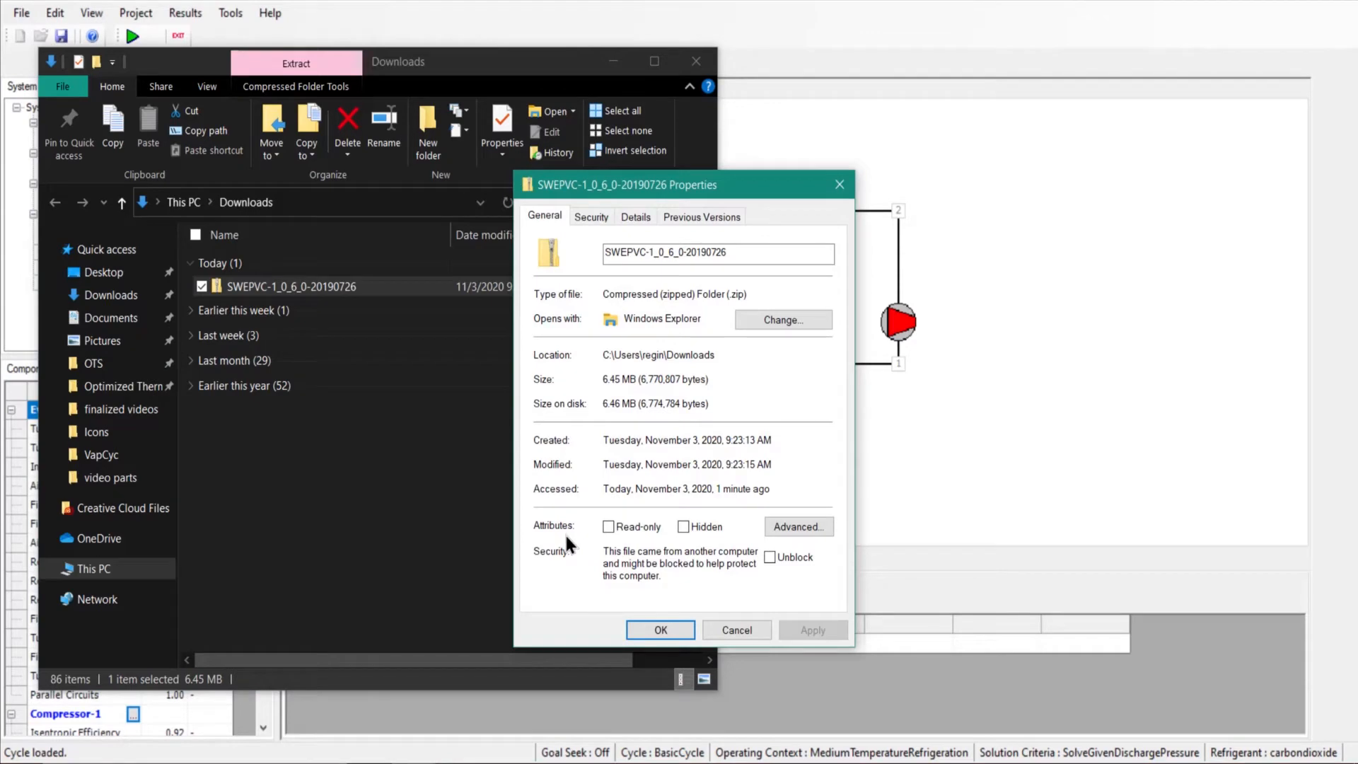
pyautogui.click(781, 558)
pyautogui.click(834, 624)
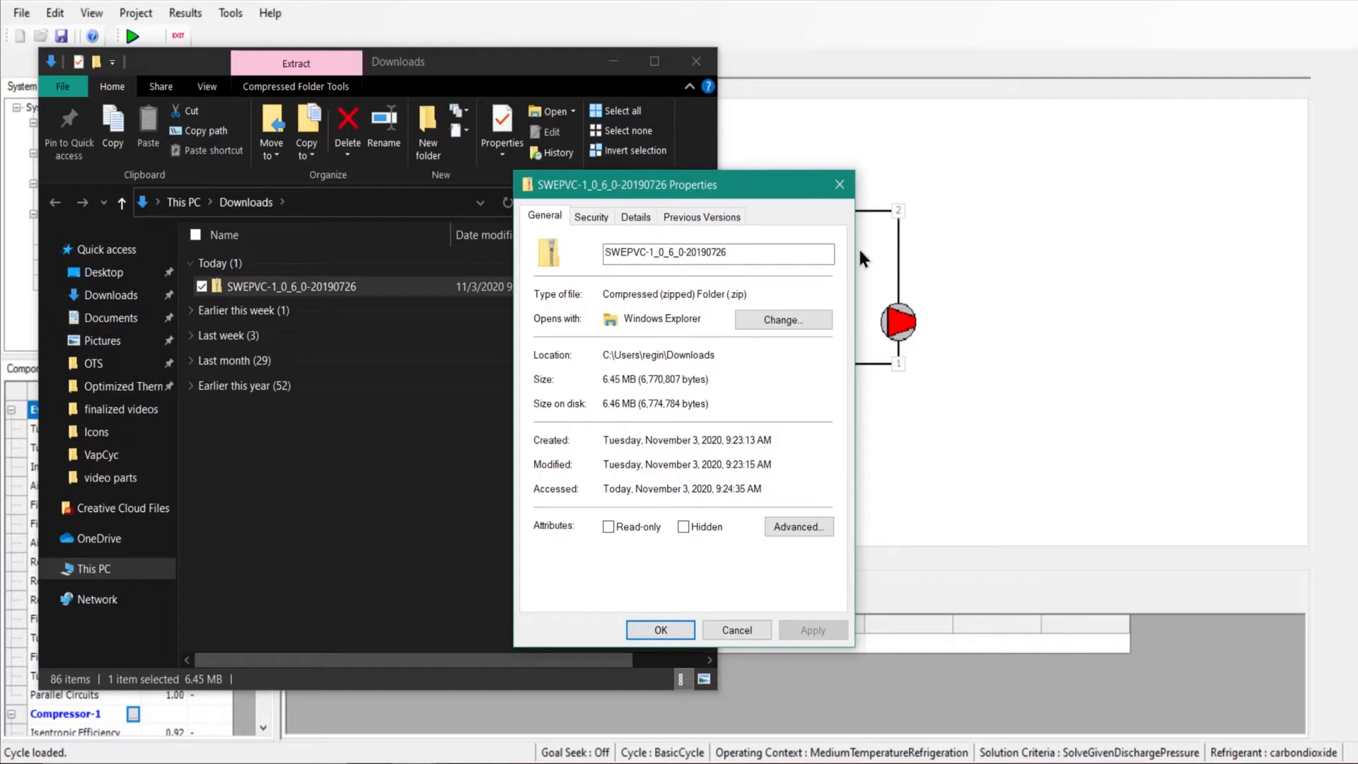
pyautogui.click(840, 186)
# Extract the SWEPVC-1_0_6_0-20190726 zip into the suggested folder of the same name in Downloads
pyautogui.click(312, 65)
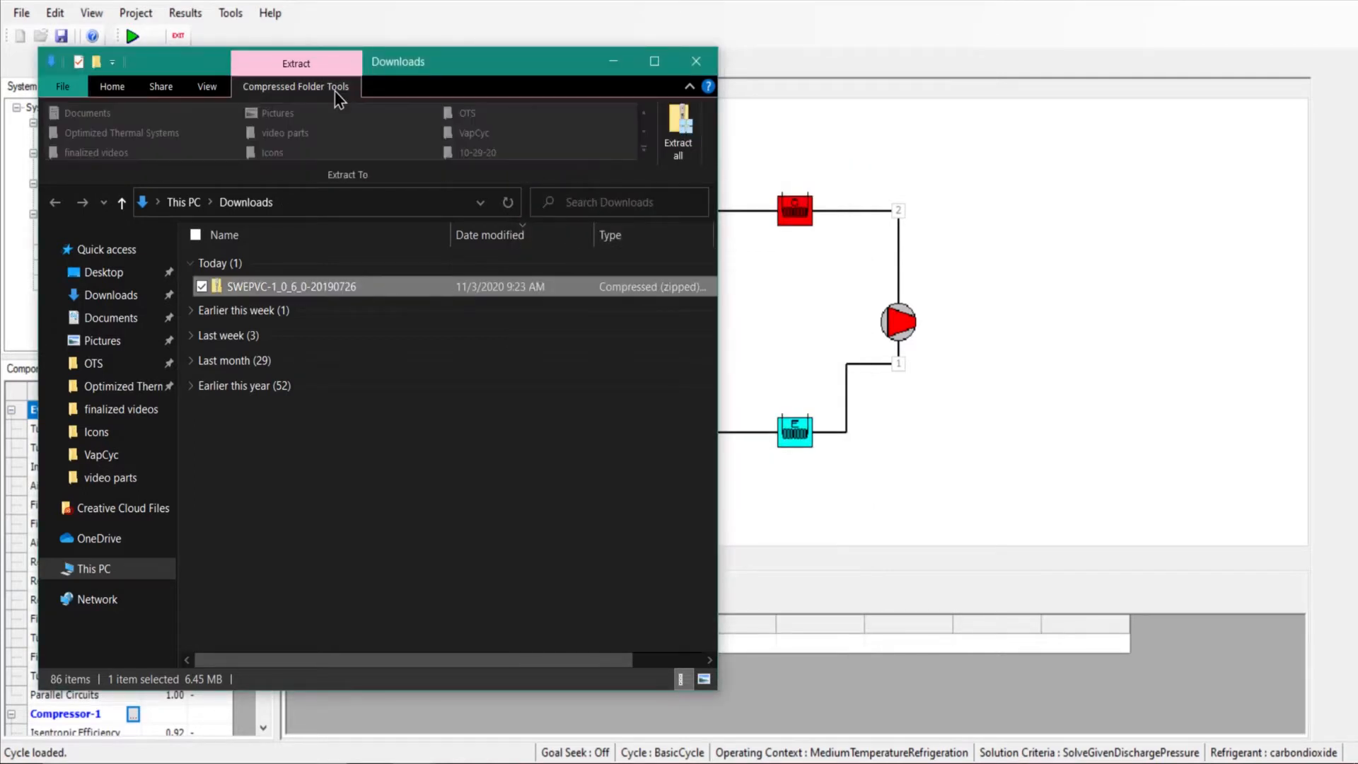
pyautogui.click(677, 126)
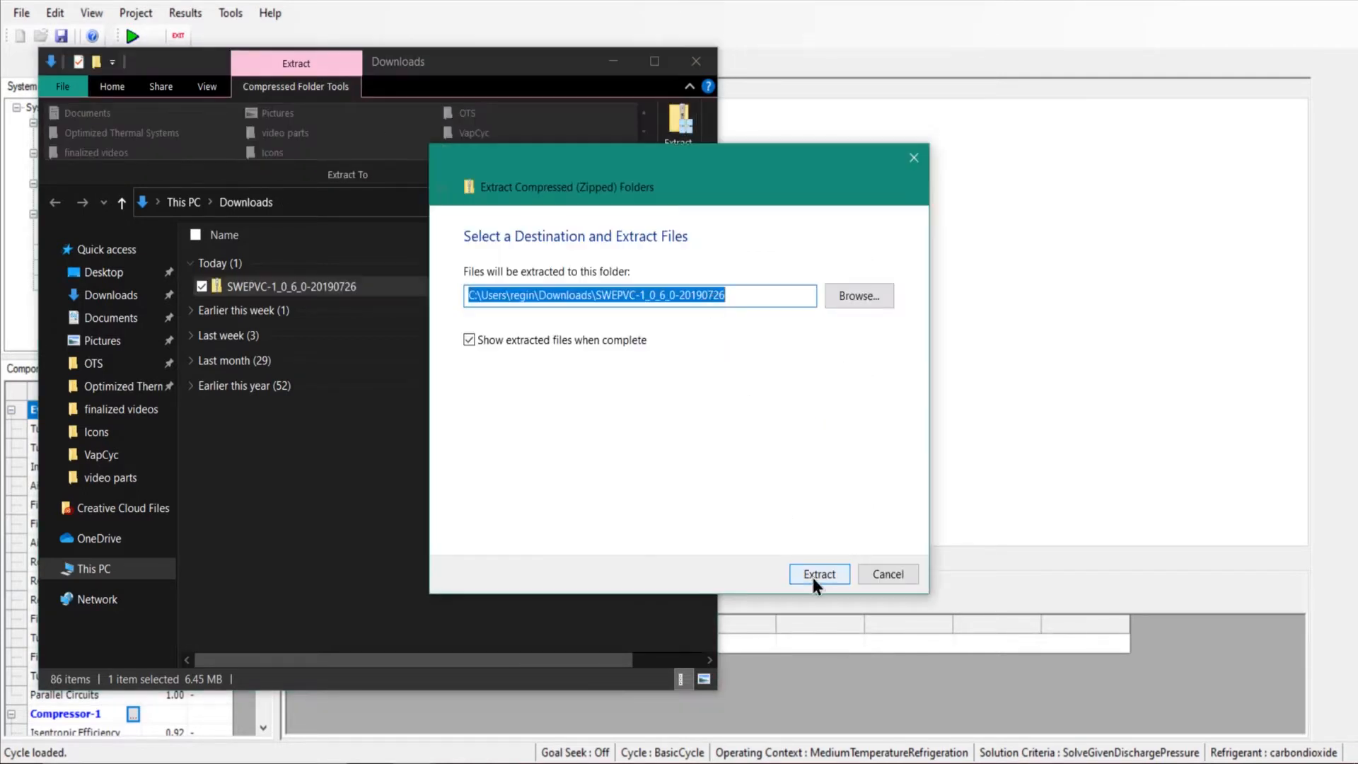
pyautogui.click(815, 574)
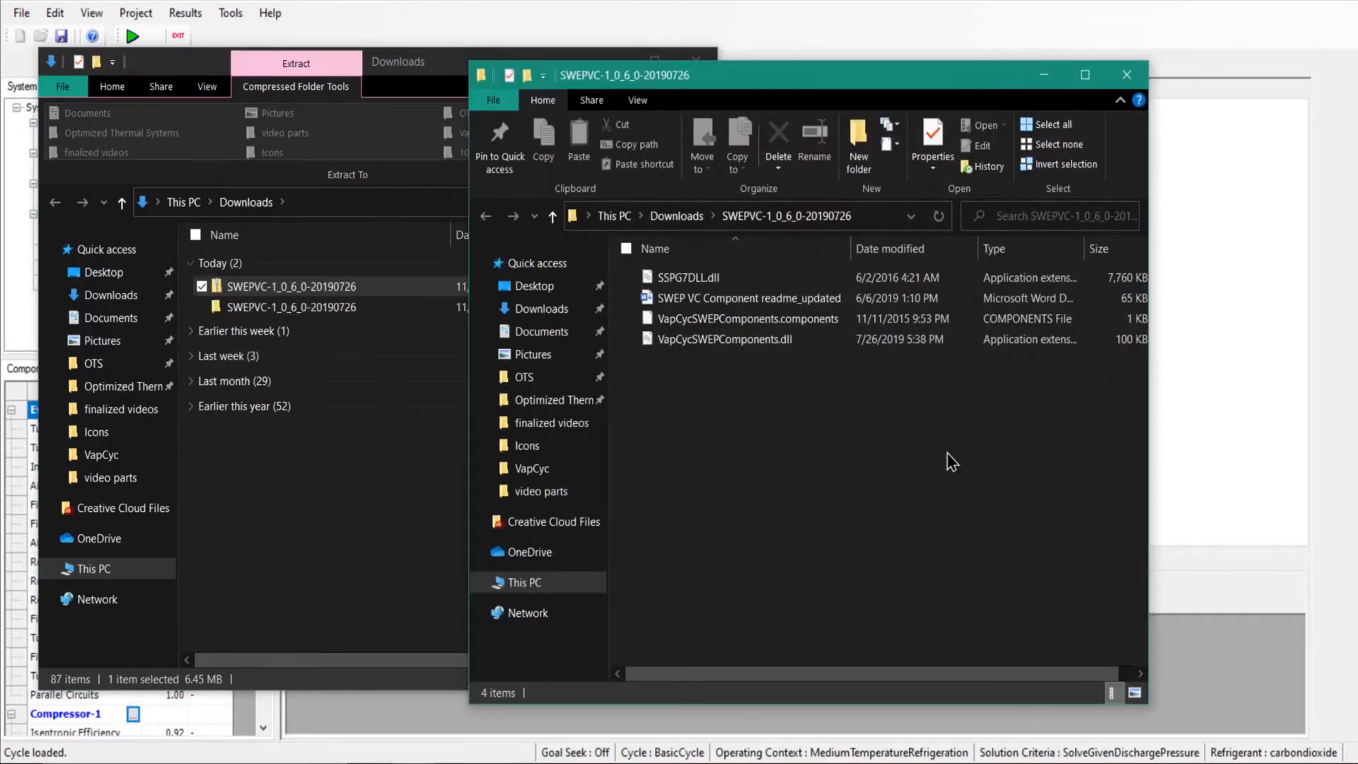
# Create a folder named SWEP inside the VapCyc 3.6 UserComponents folder and open it
pyautogui.moveTo(877, 79); pyautogui.dragTo(550, 19)
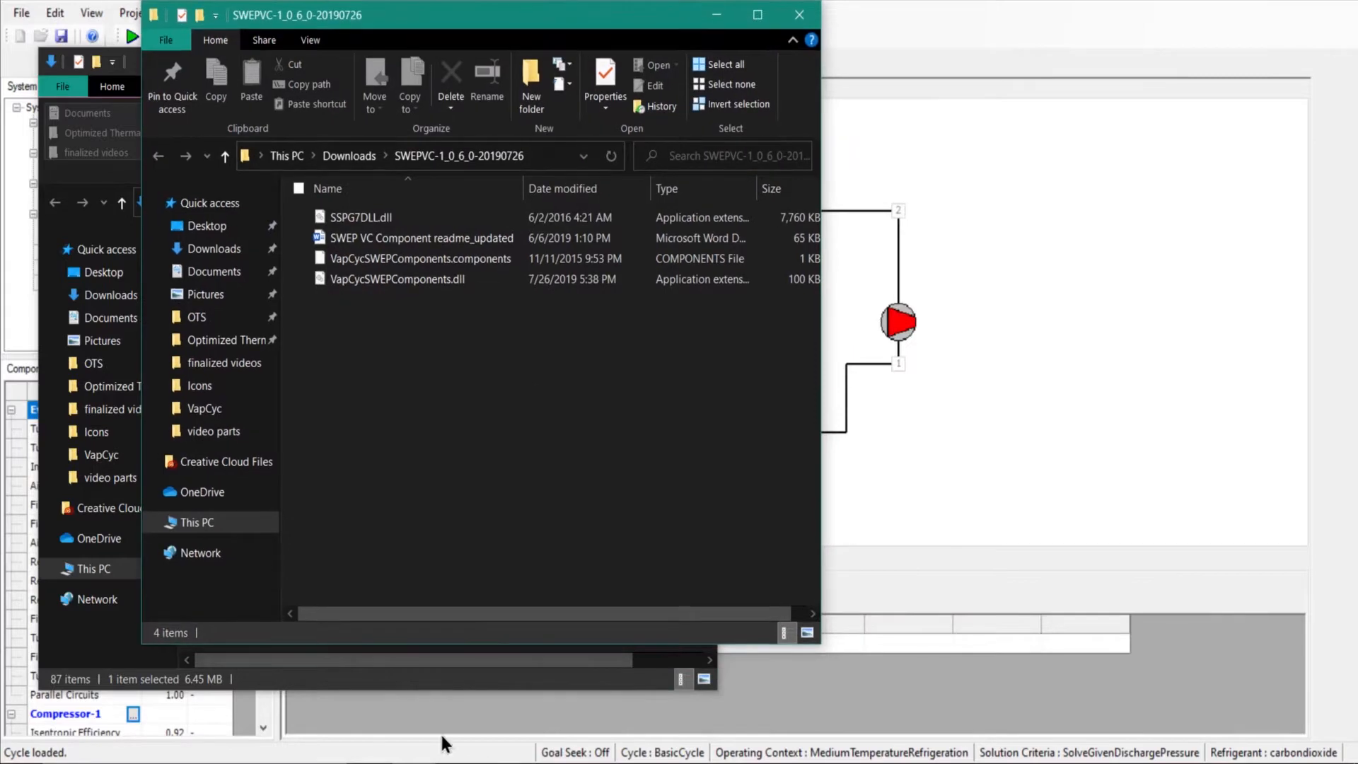
pyautogui.moveTo(443, 746)
pyautogui.click(302, 715)
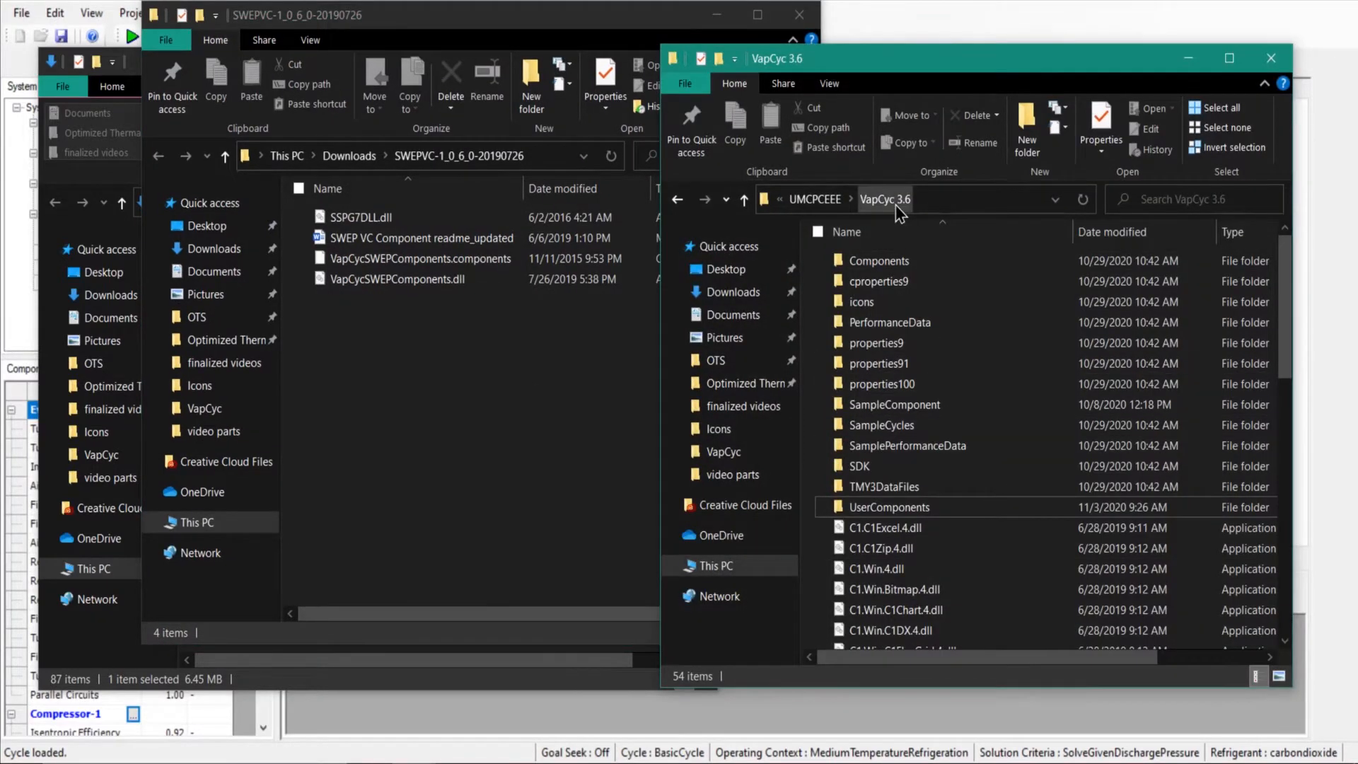
pyautogui.doubleClick(931, 510)
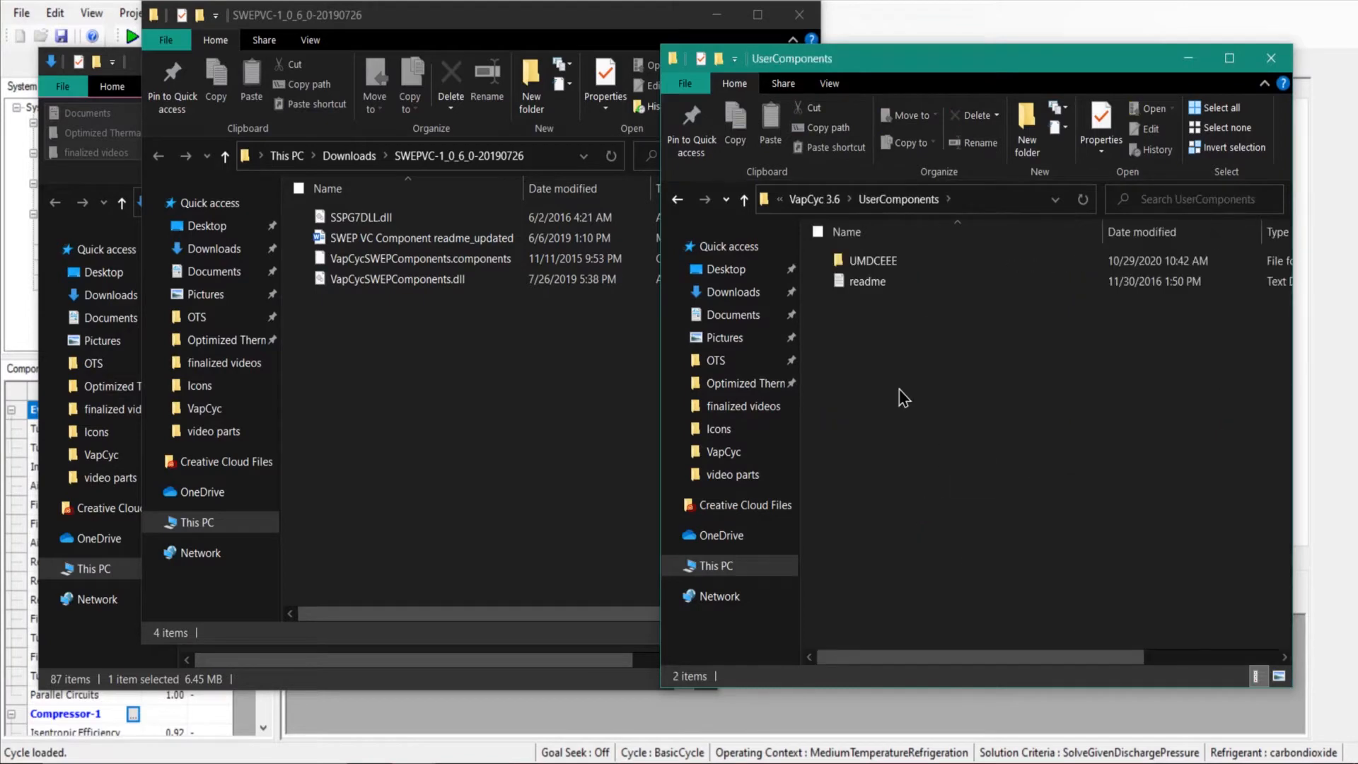
pyautogui.click(1018, 141)
pyautogui.write('SWEP')
pyautogui.click(917, 359)
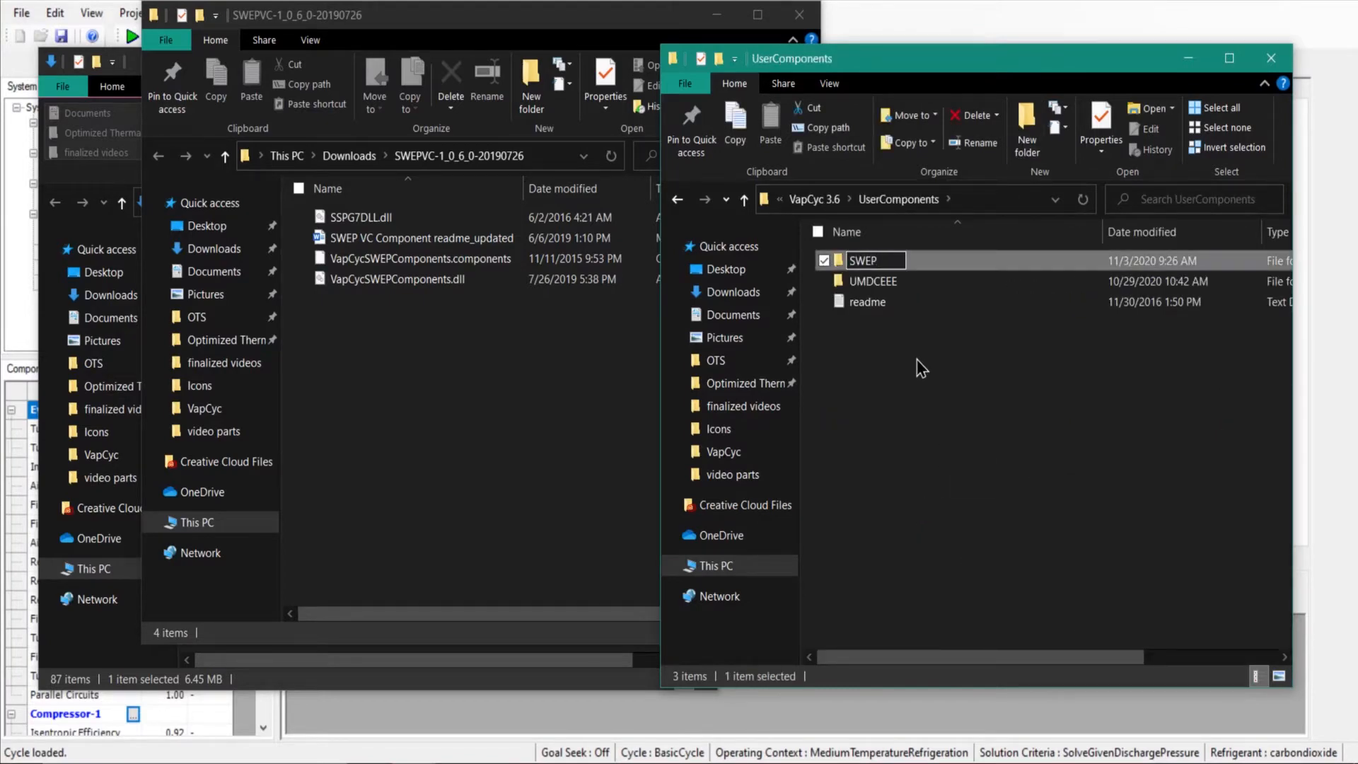
pyautogui.doubleClick(907, 263)
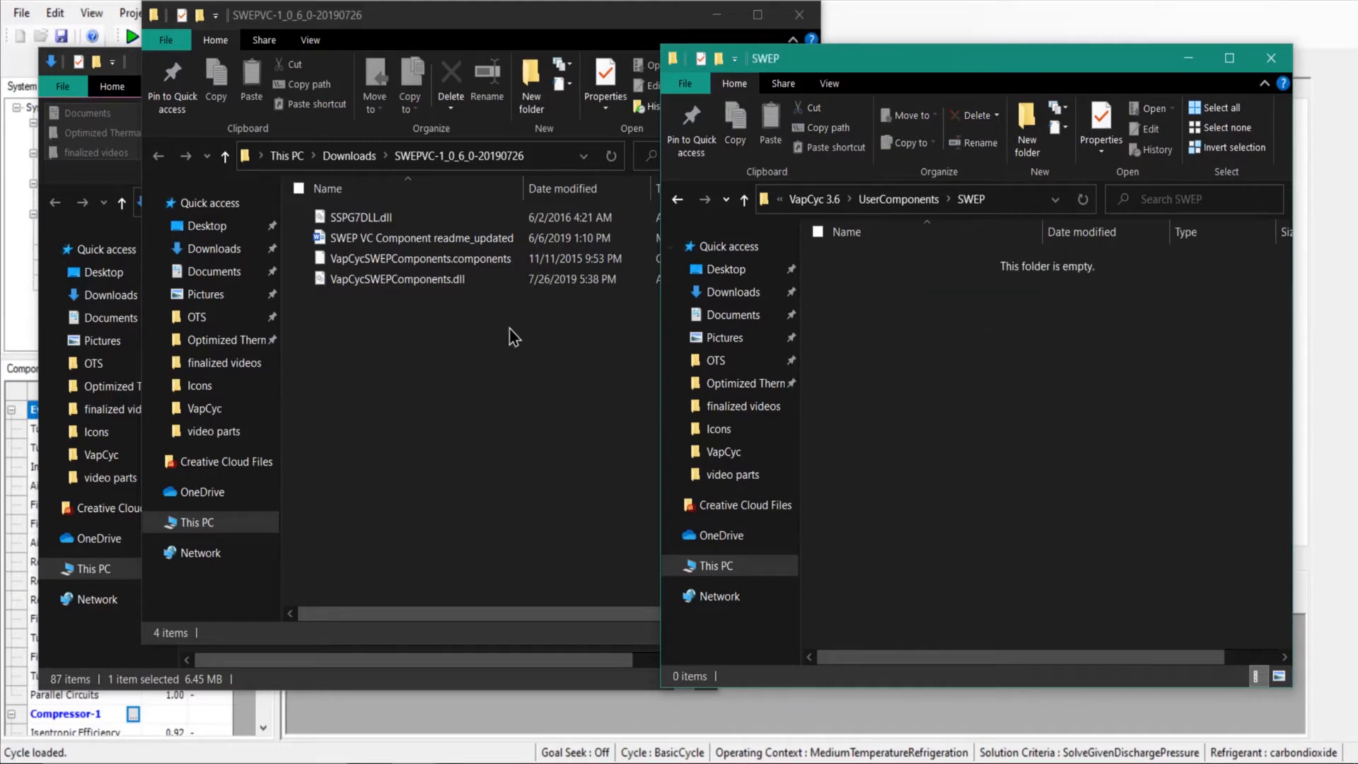
# Copy SSPG7DLL.dll, VapCycSWEPComponents.components and VapCycSWEPComponents.dll from the extracted folder into the SWEP folder
pyautogui.click(300, 218)
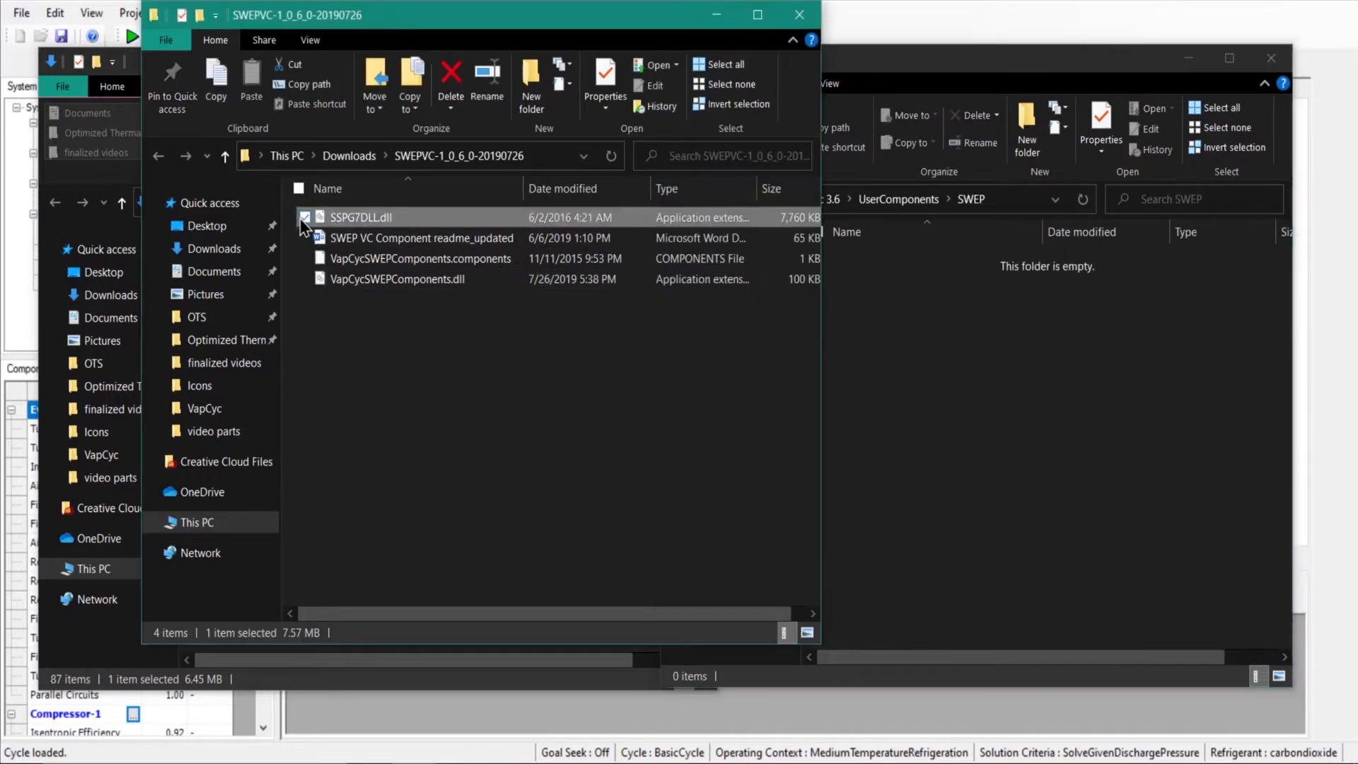
pyautogui.click(304, 259)
pyautogui.click(304, 280)
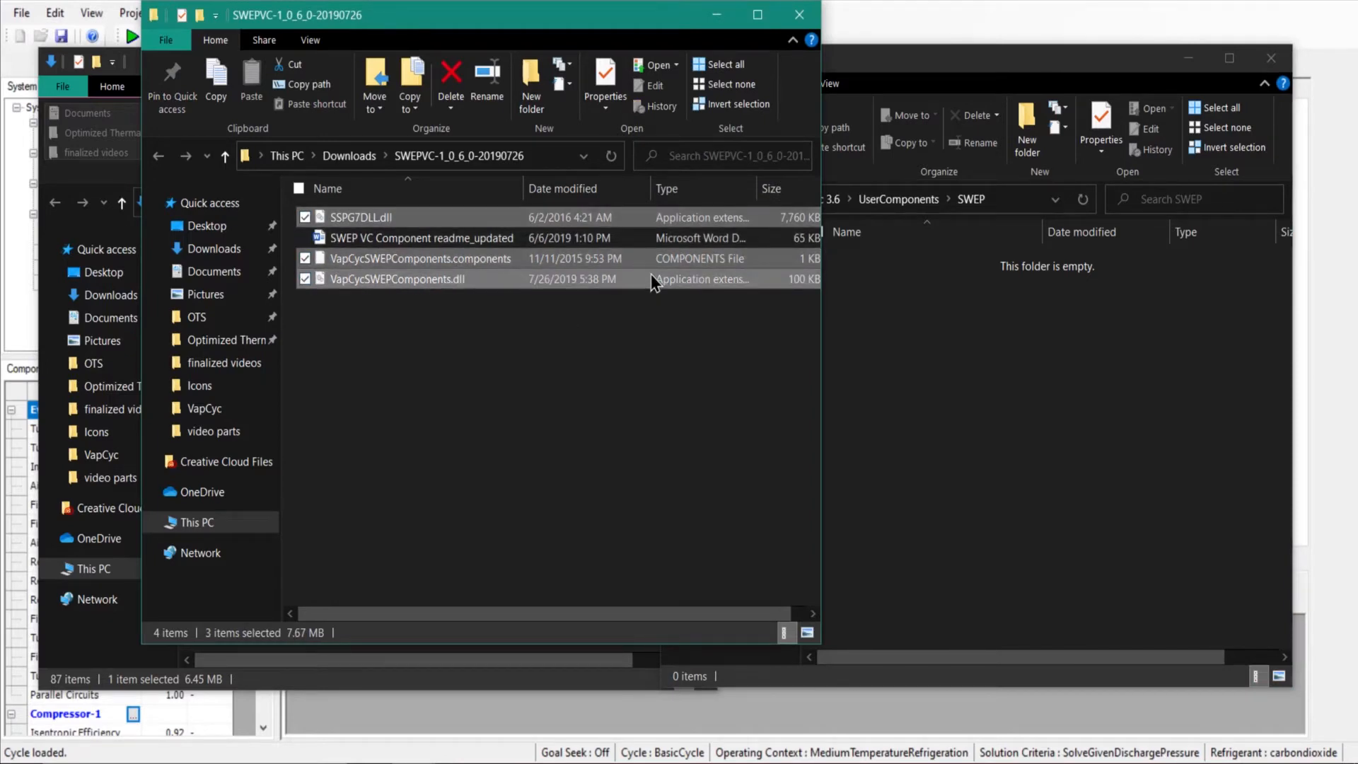
pyautogui.click(960, 388)
pyautogui.hotkey('ctrl', 'v')
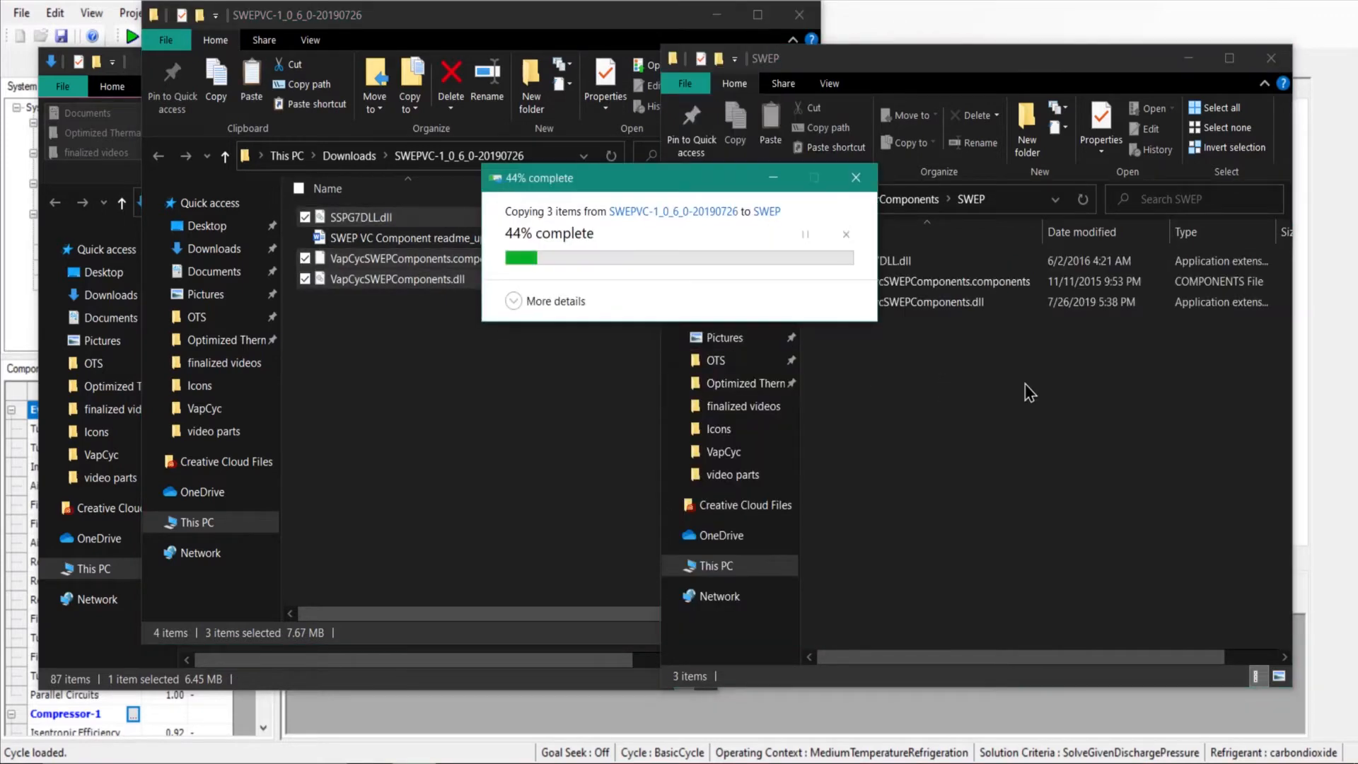
pyautogui.click(981, 446)
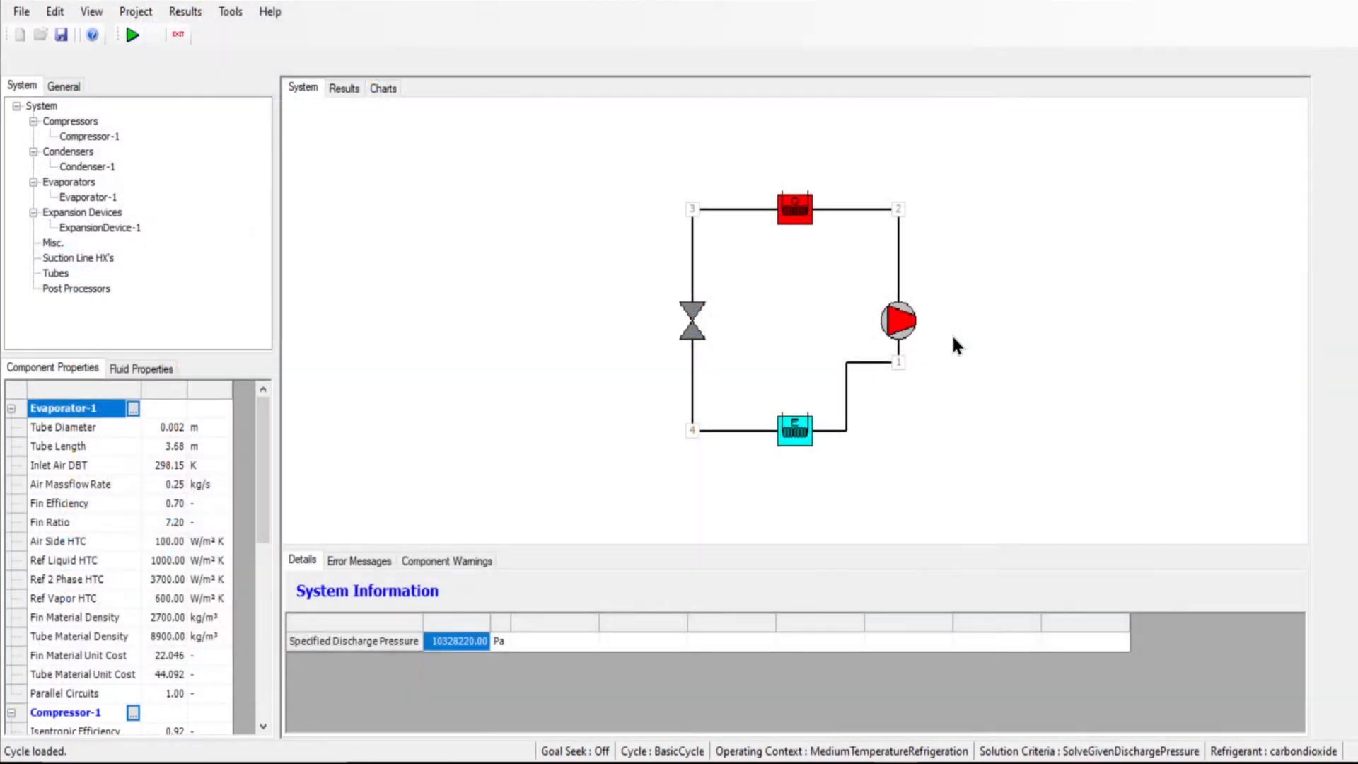
# In VapCyc, choose SWEP Brazed Plate Heat Exchanger as the condenser's component model and close its parameters dialog
pyautogui.rightClick(794, 210)
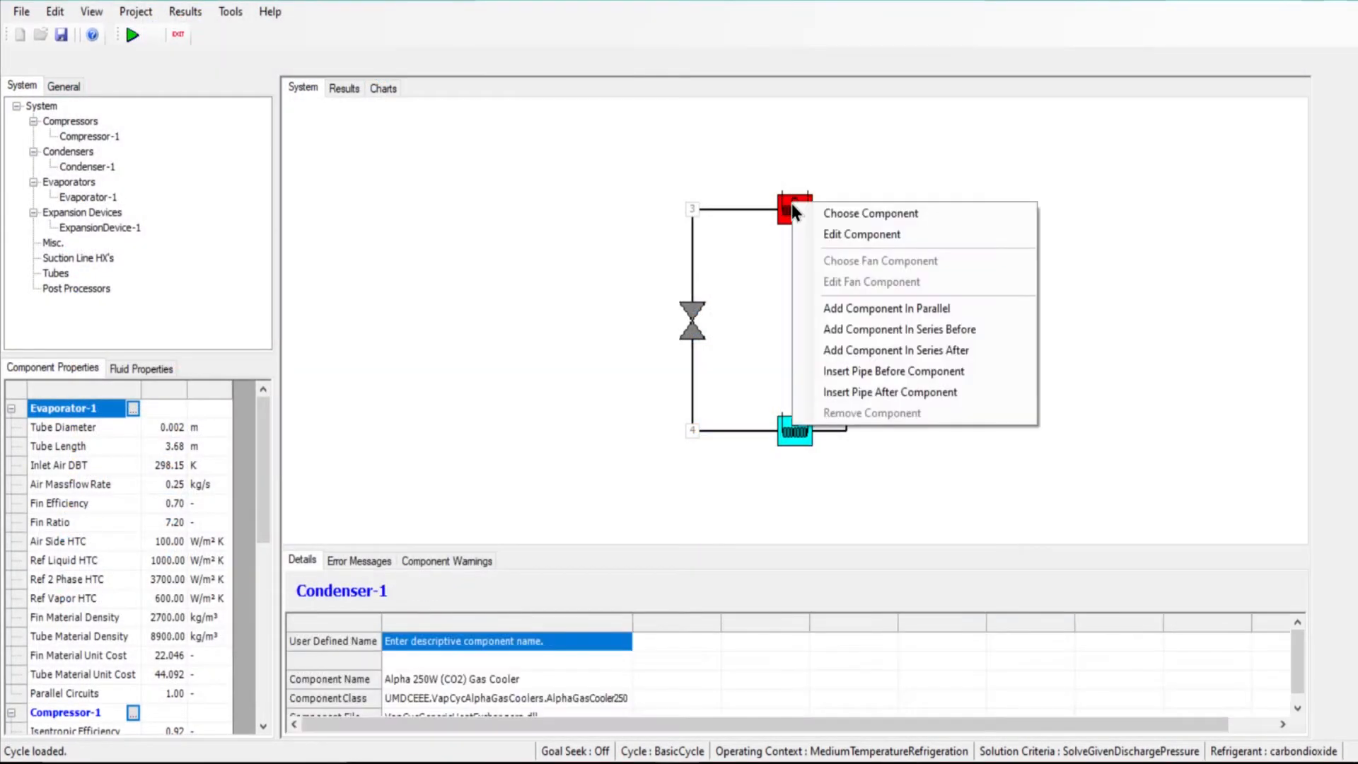
pyautogui.click(886, 216)
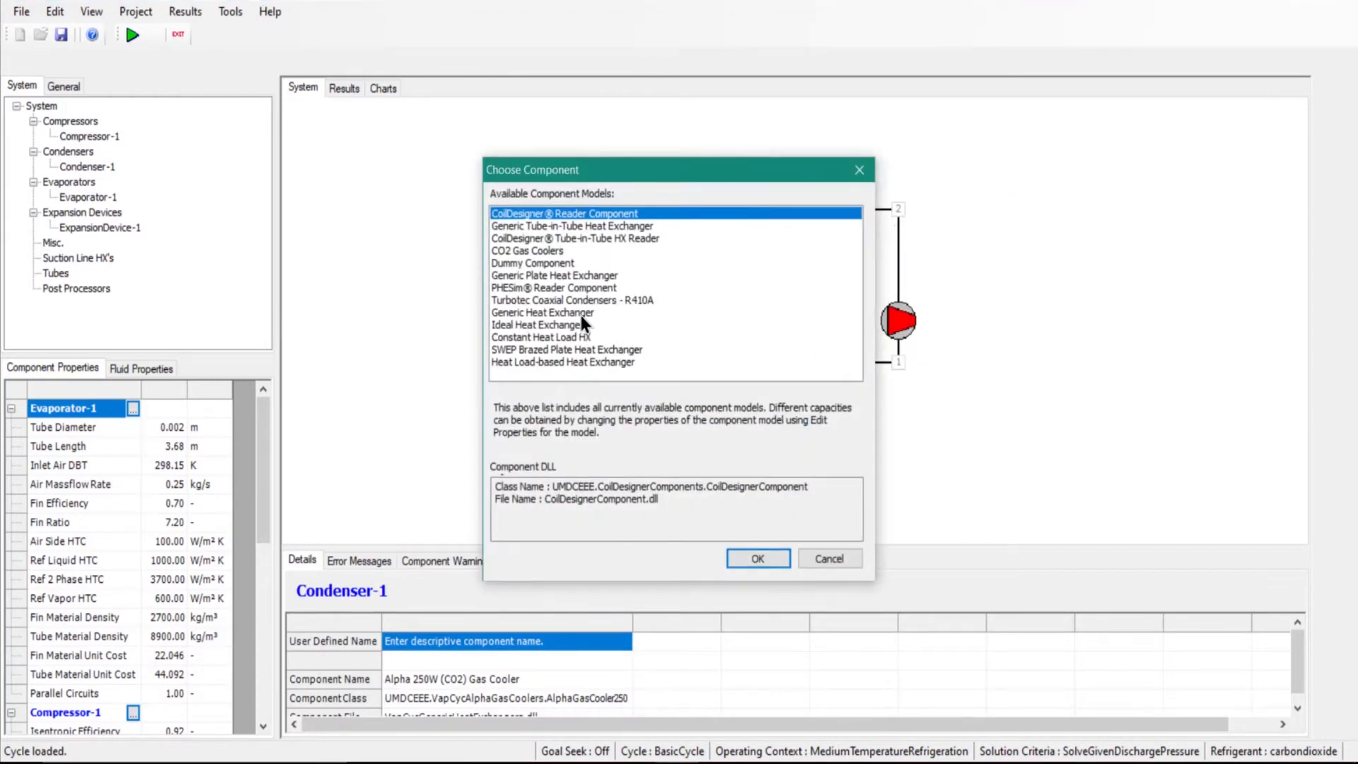
pyautogui.click(541, 351)
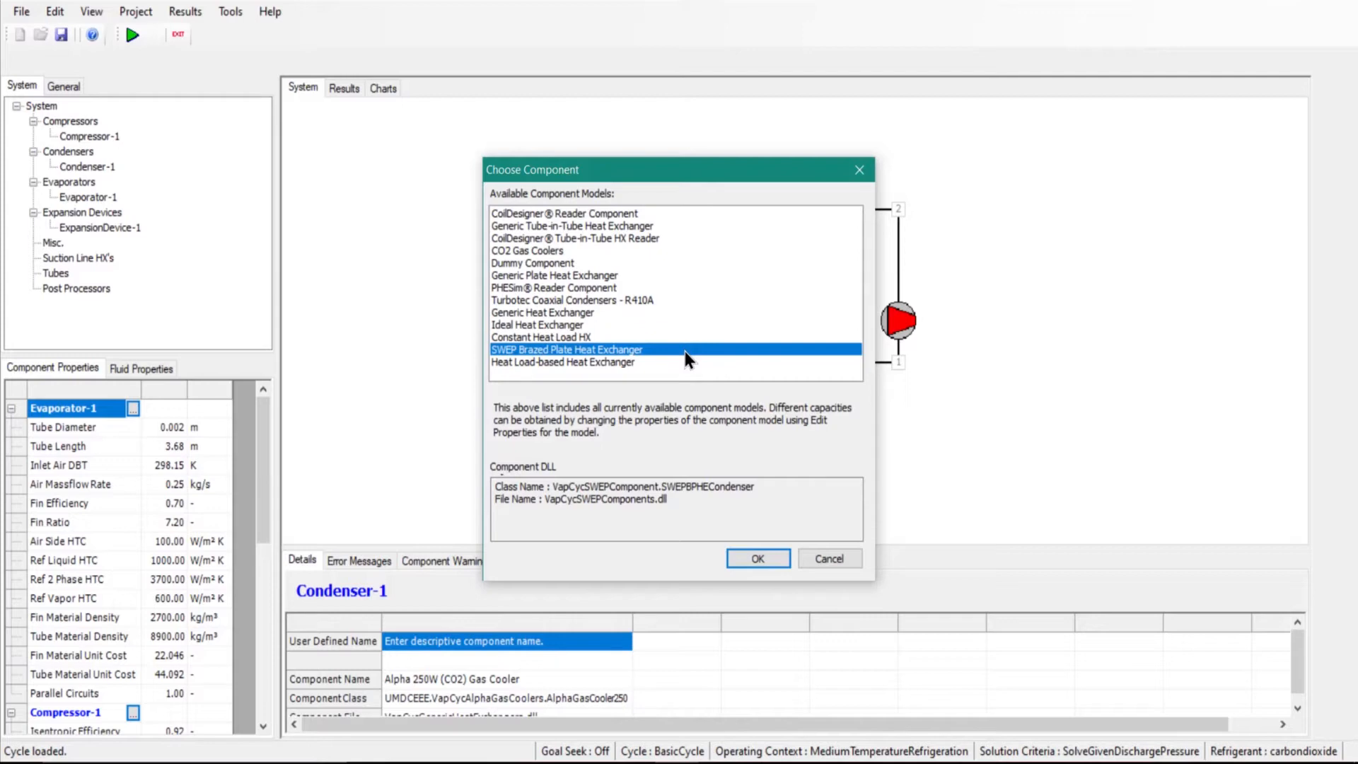
pyautogui.click(754, 559)
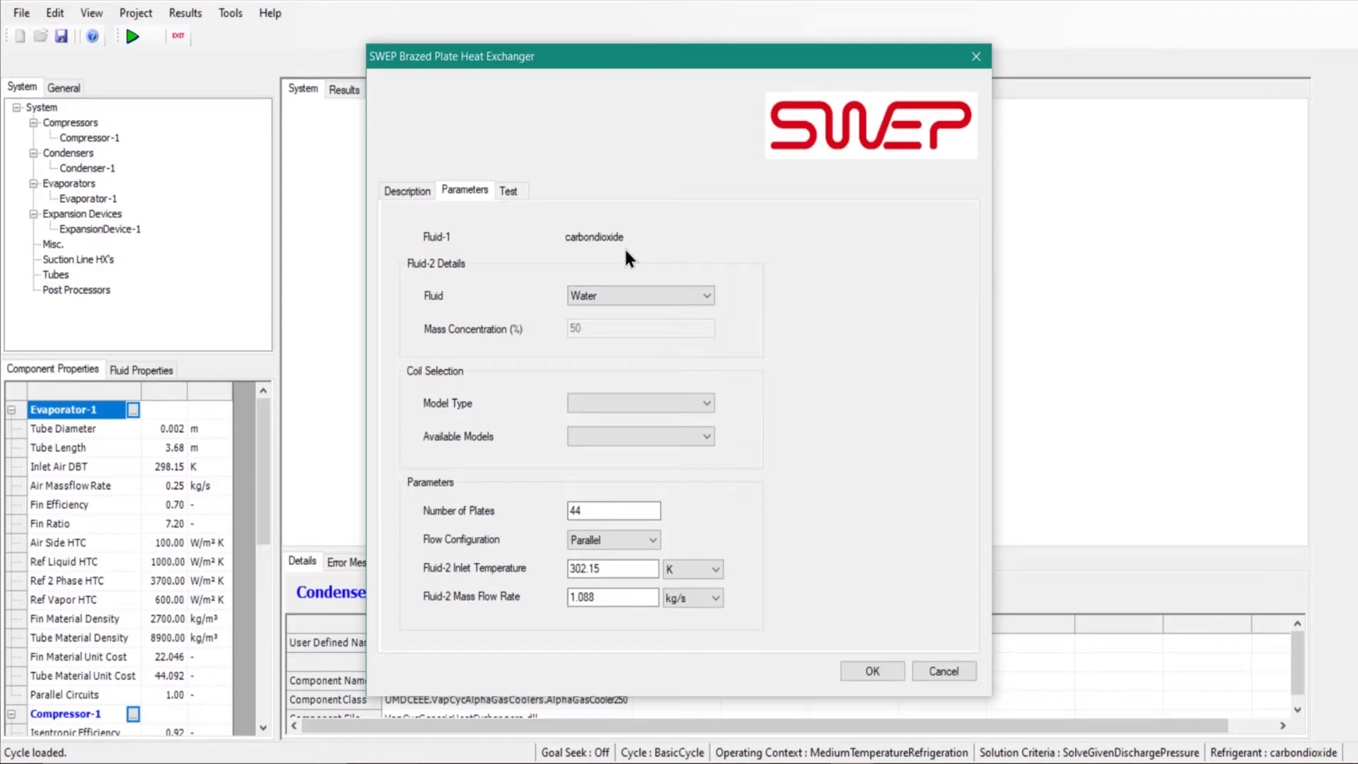
pyautogui.click(983, 64)
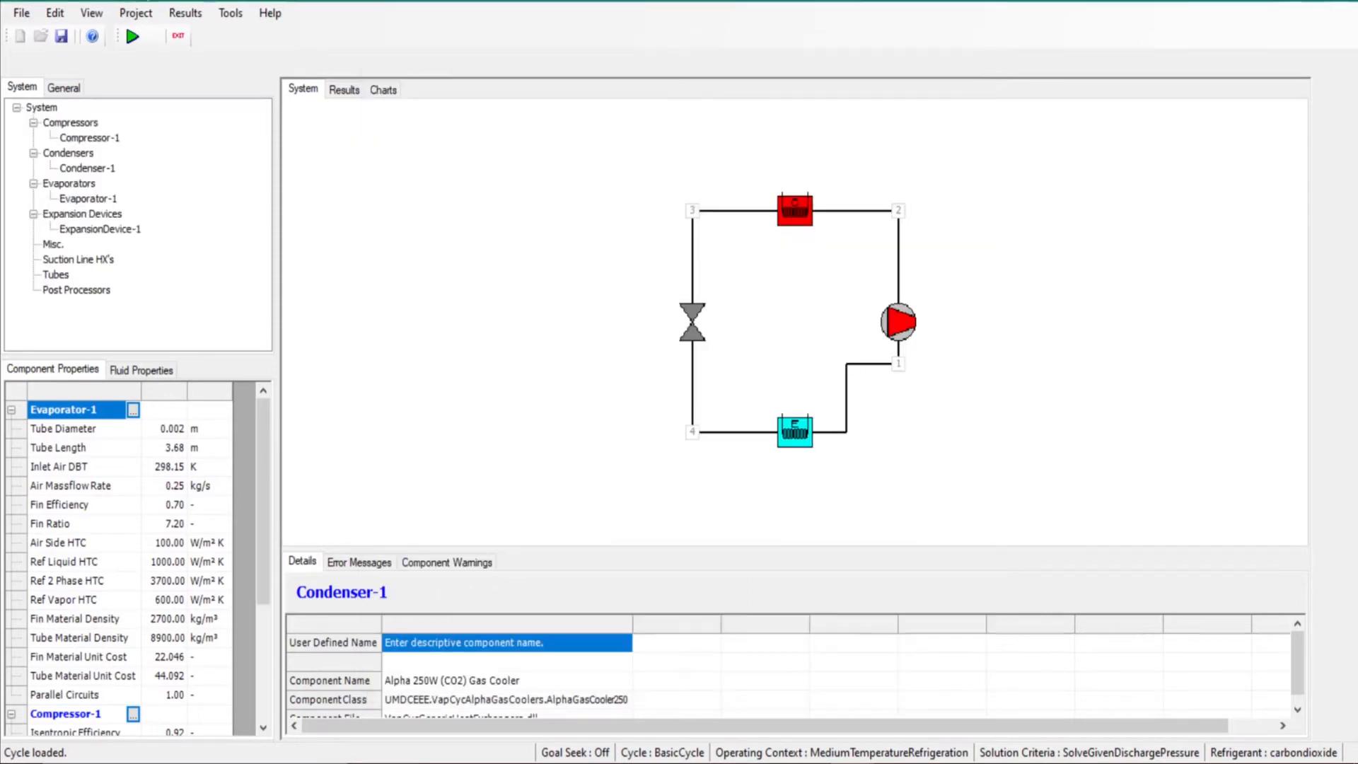
# Change the system refrigerant to R410A in the system parameters
pyautogui.click(56, 13)
pyautogui.click(71, 33)
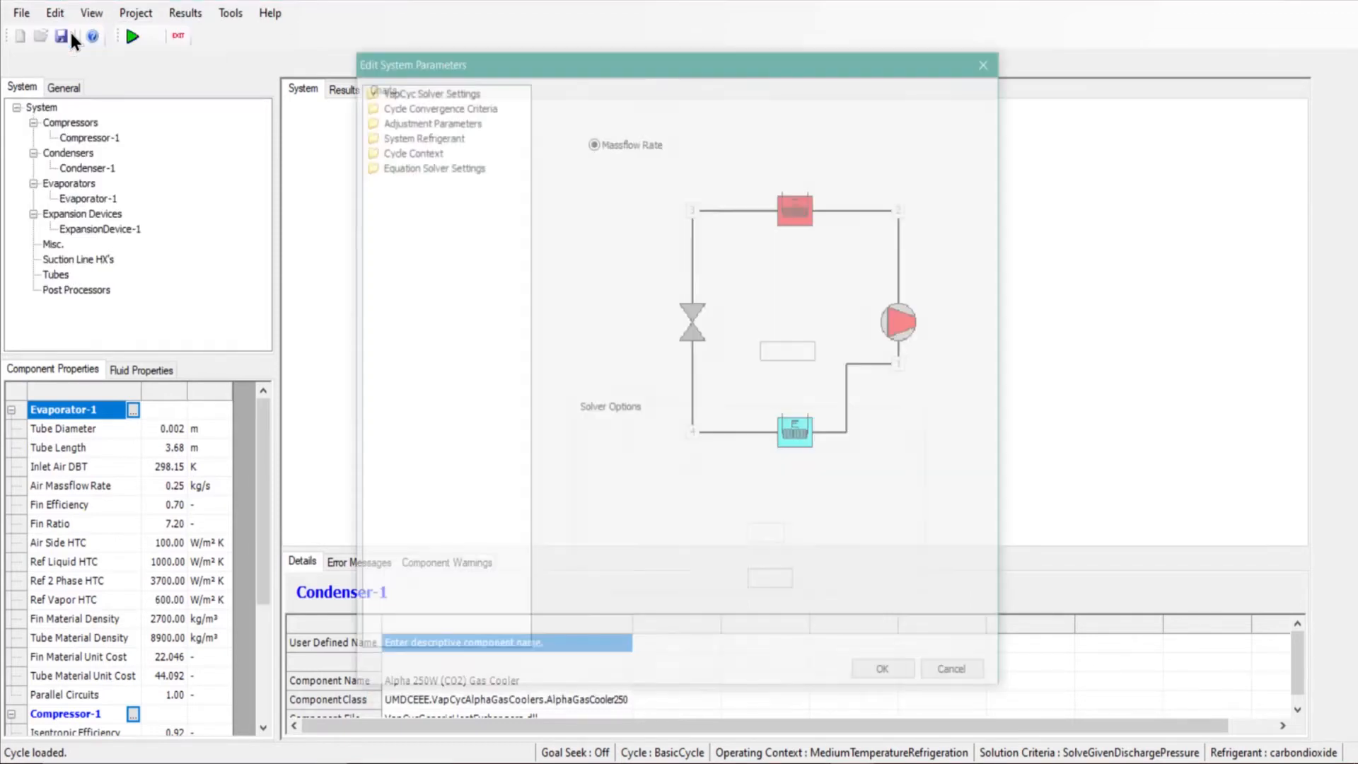
pyautogui.click(410, 133)
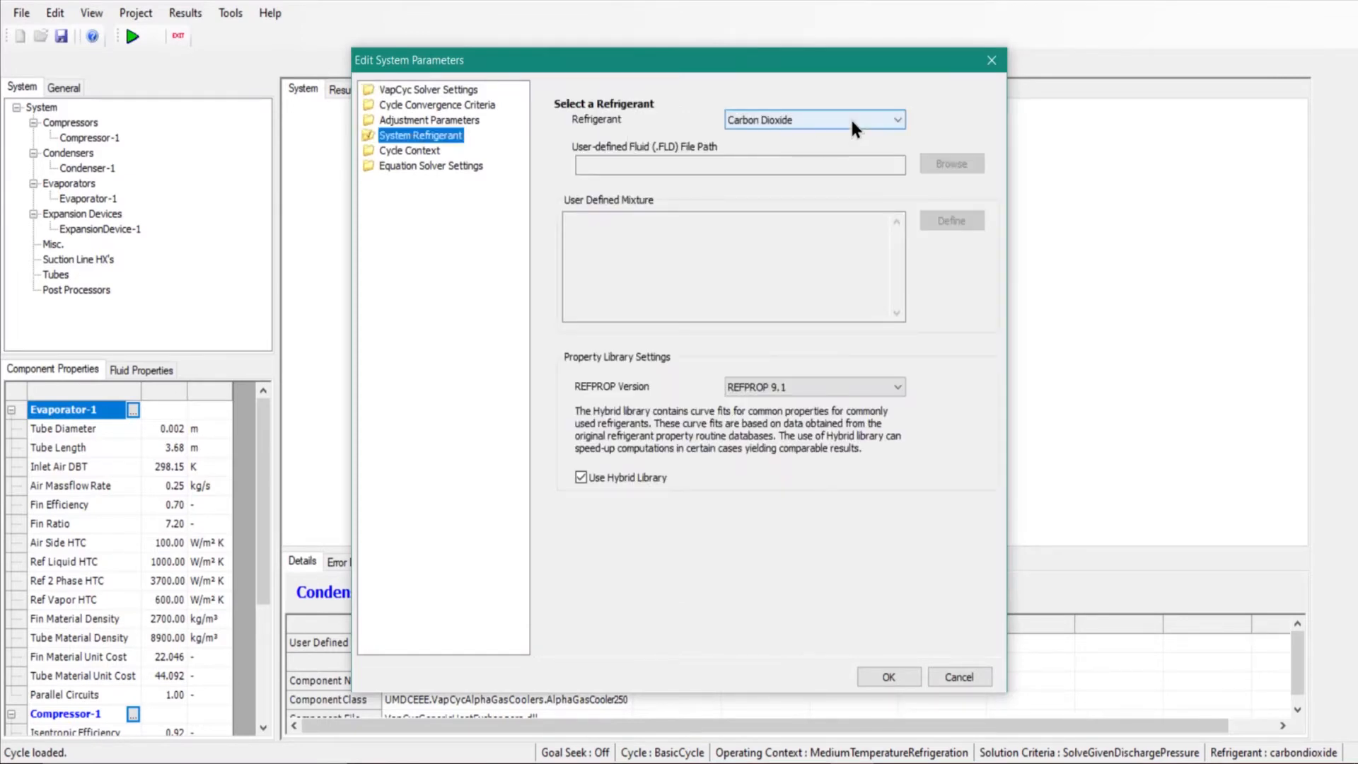
pyautogui.click(867, 119)
pyautogui.scroll(-11, 843, 337)
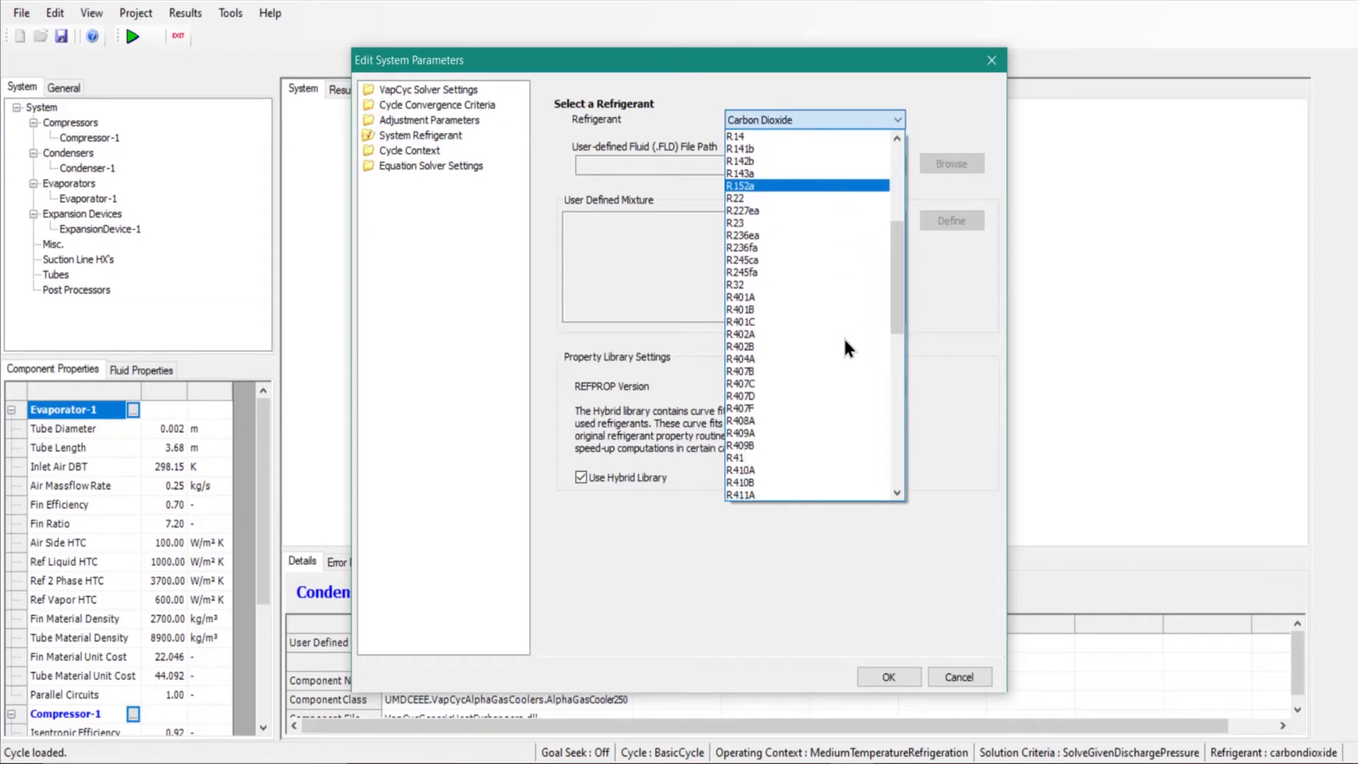
pyautogui.scroll(1, 844, 337)
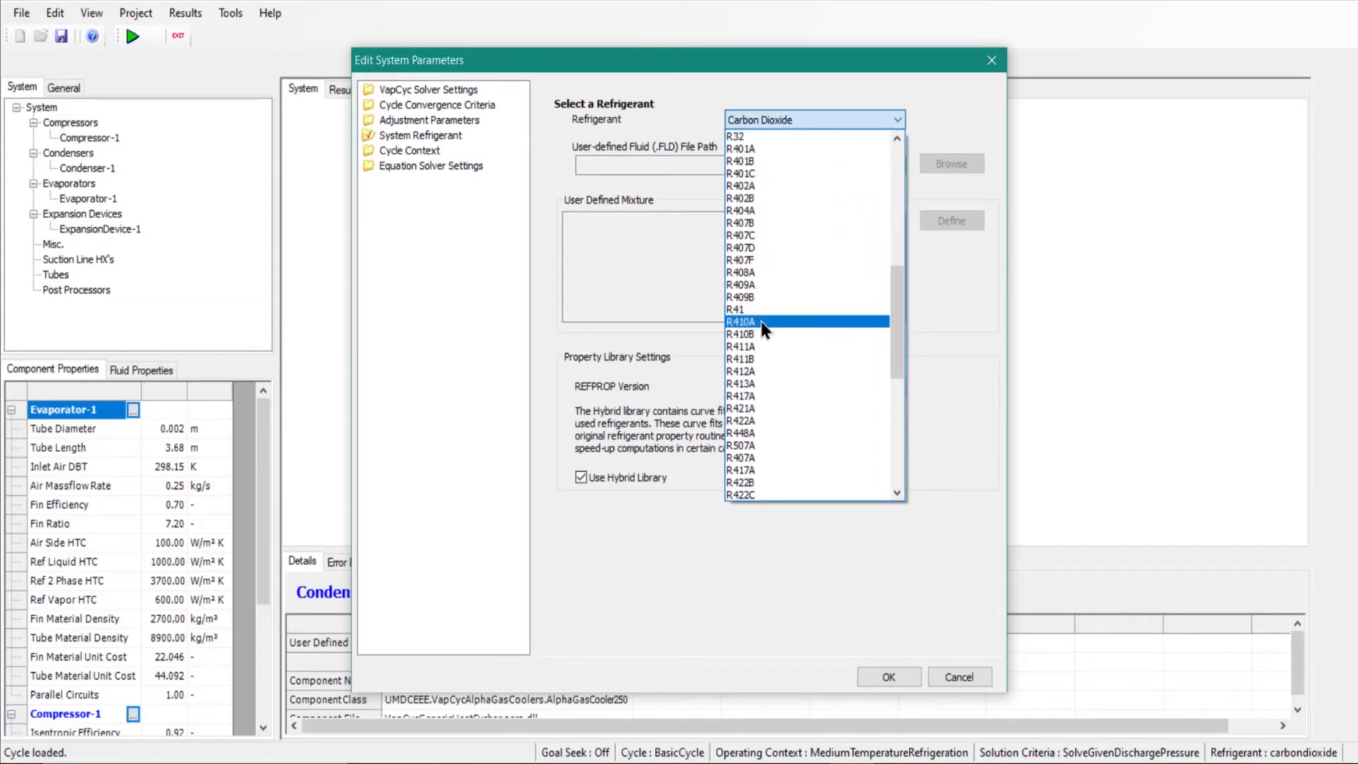
pyautogui.click(761, 321)
pyautogui.click(899, 680)
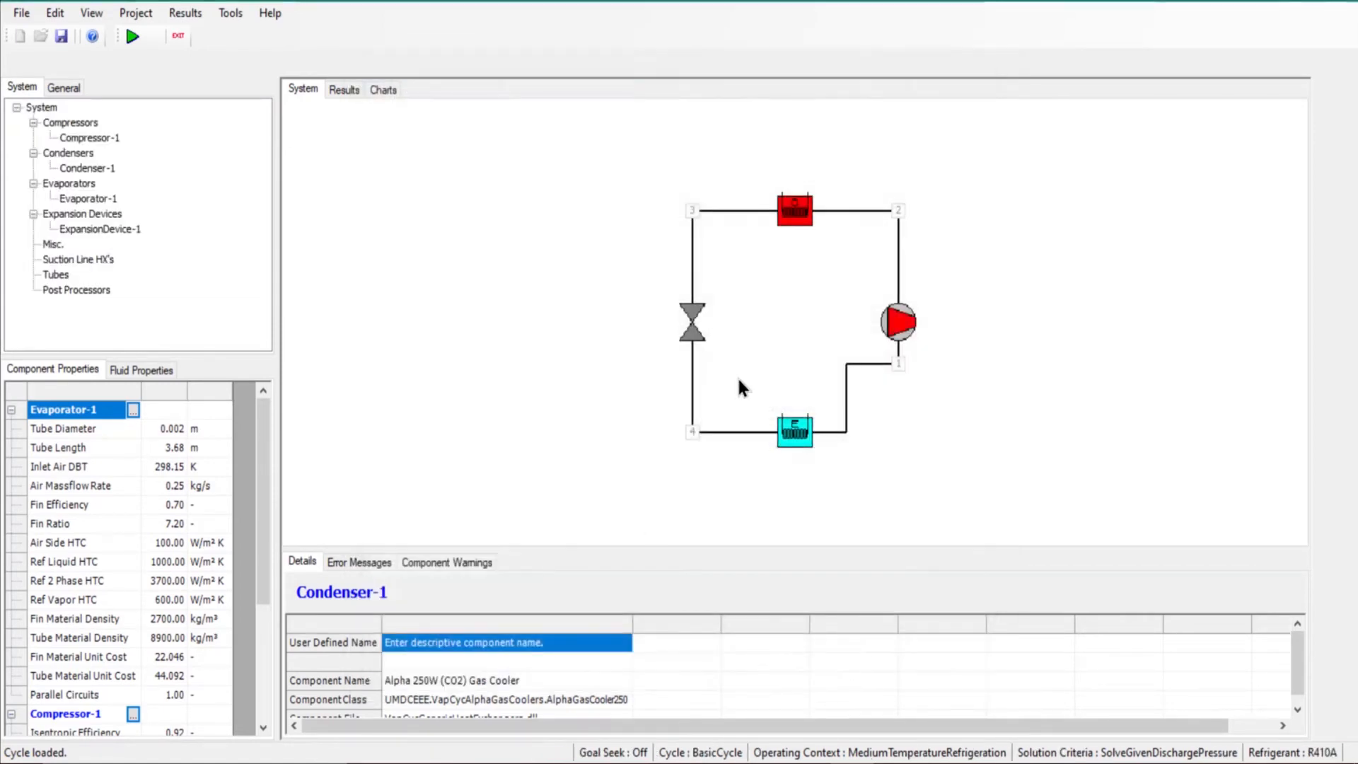
# Open the condenser's SWEP Brazed Plate Heat Exchanger parameters for editing
pyautogui.rightClick(787, 214)
pyautogui.click(855, 230)
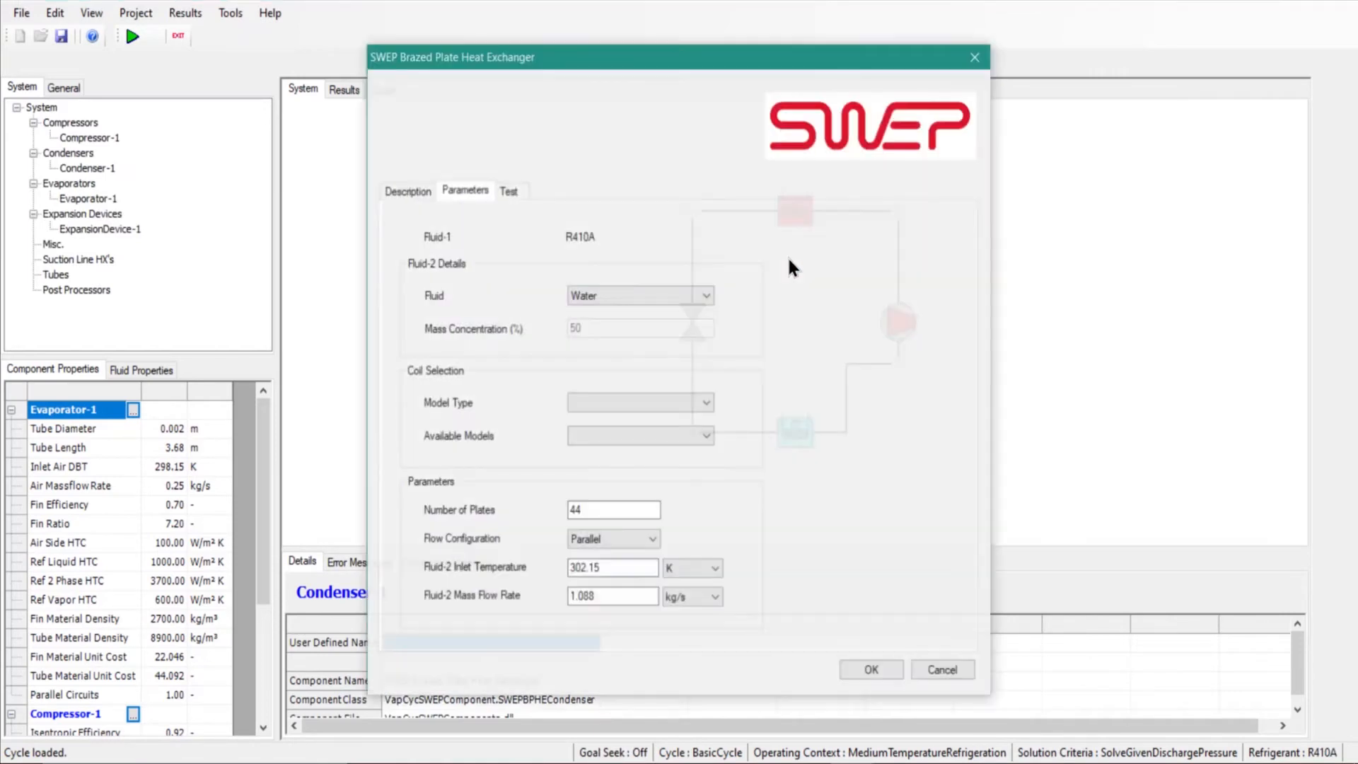
# Try Propylene Glycol - Water as the condenser's Fluid-2, and switch the fluid back to Water
pyautogui.click(706, 300)
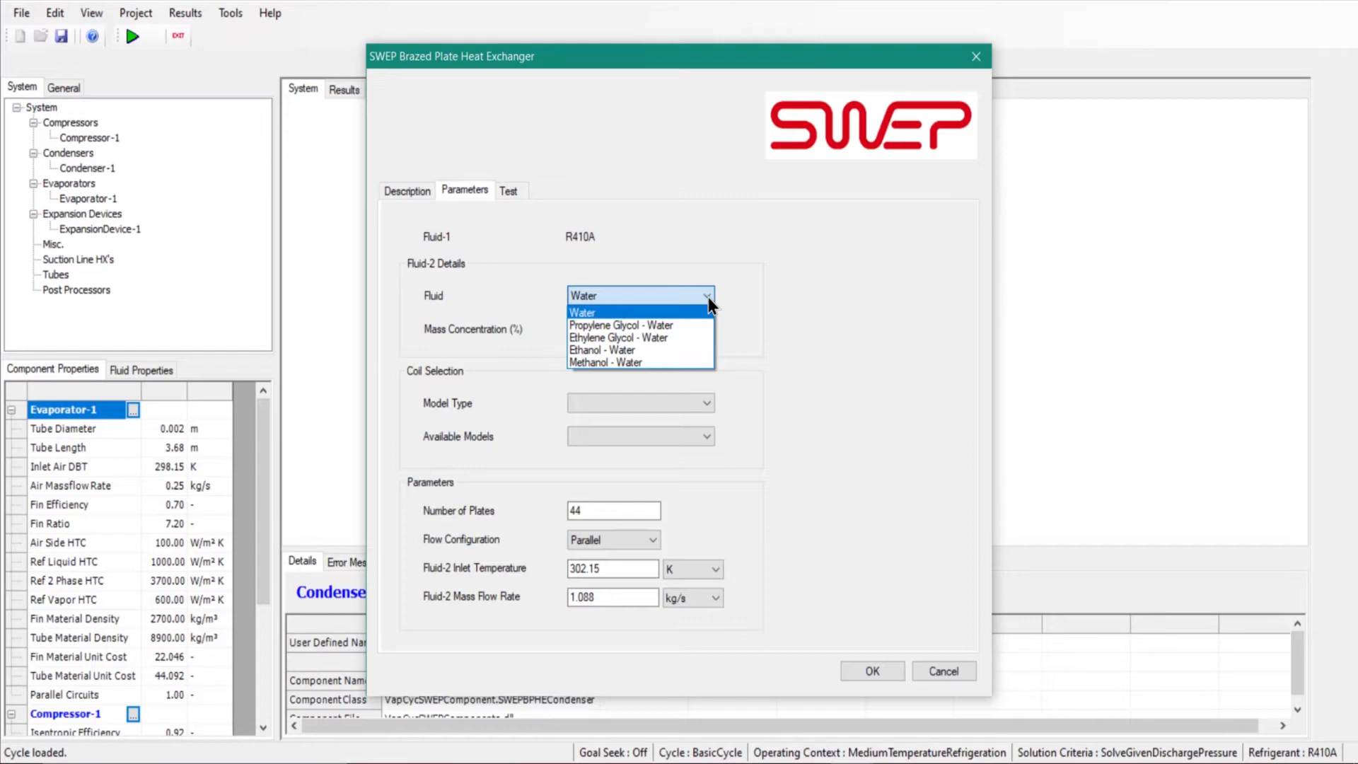
pyautogui.click(674, 324)
pyautogui.click(597, 328)
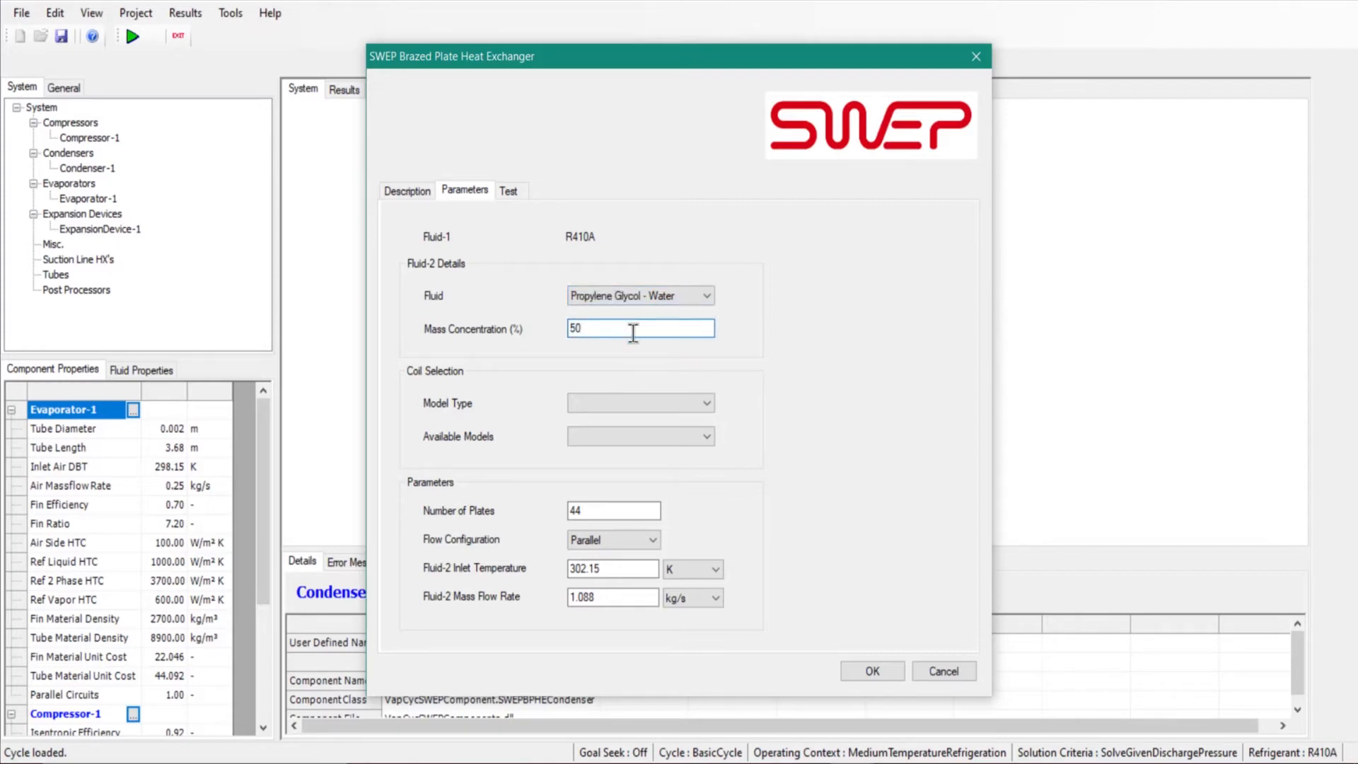
pyautogui.click(669, 293)
pyautogui.click(665, 309)
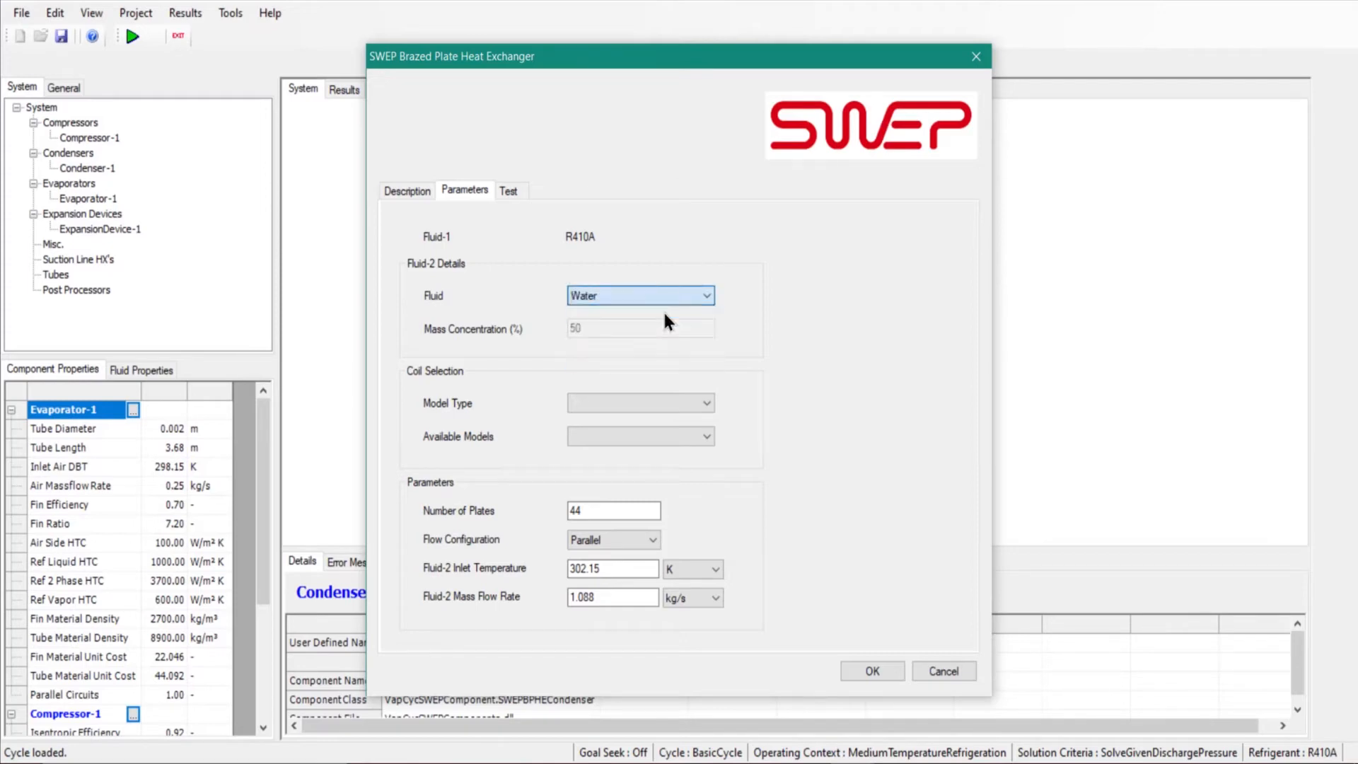
# Set the heat exchanger's model type to Condenser and select the B120T model
pyautogui.click(669, 402)
pyautogui.click(665, 416)
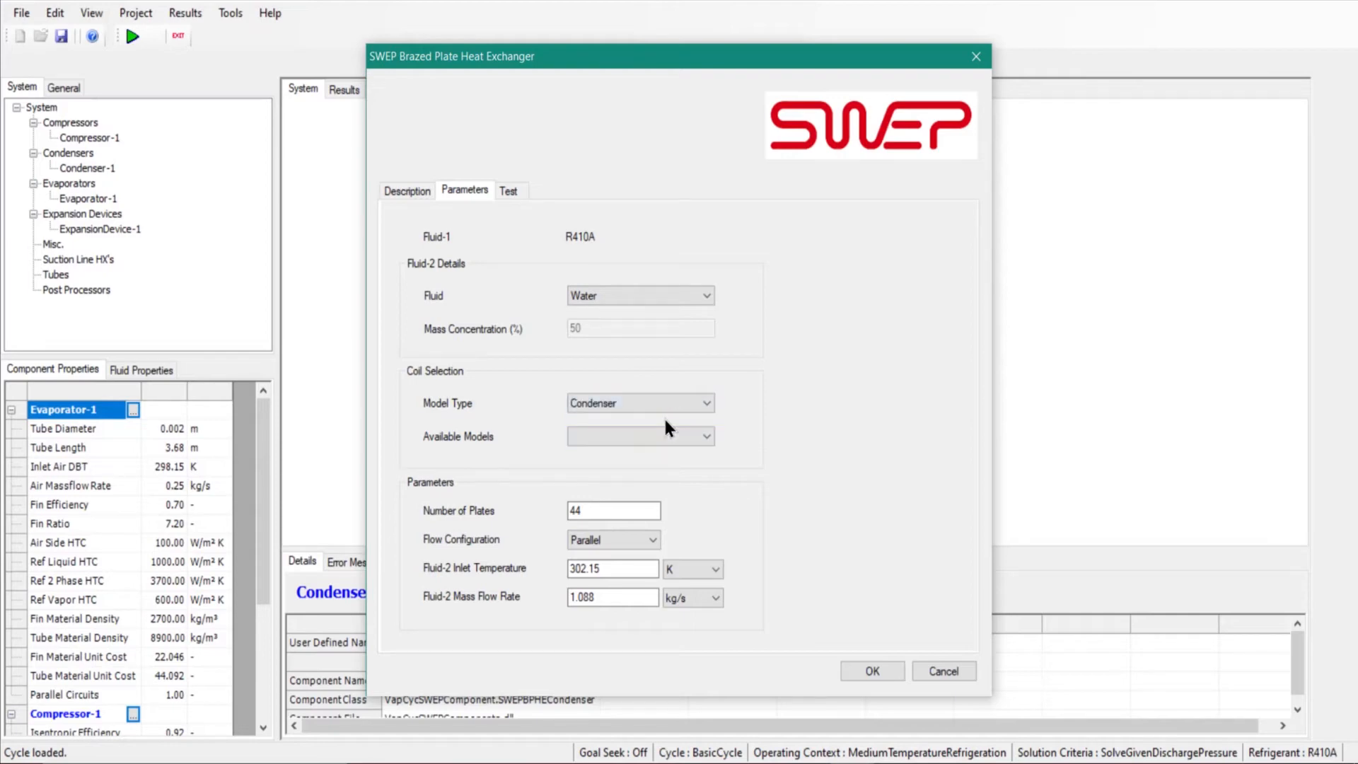
pyautogui.click(665, 437)
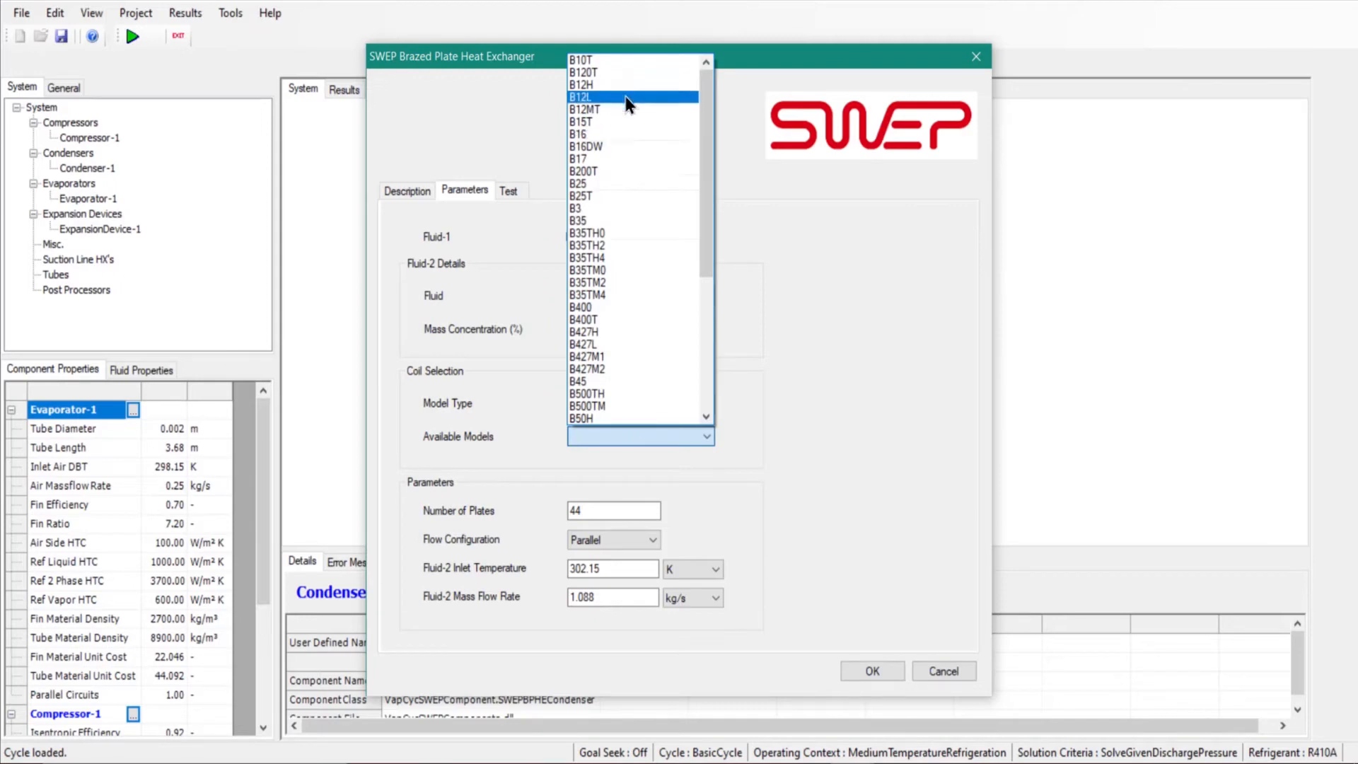
pyautogui.click(627, 74)
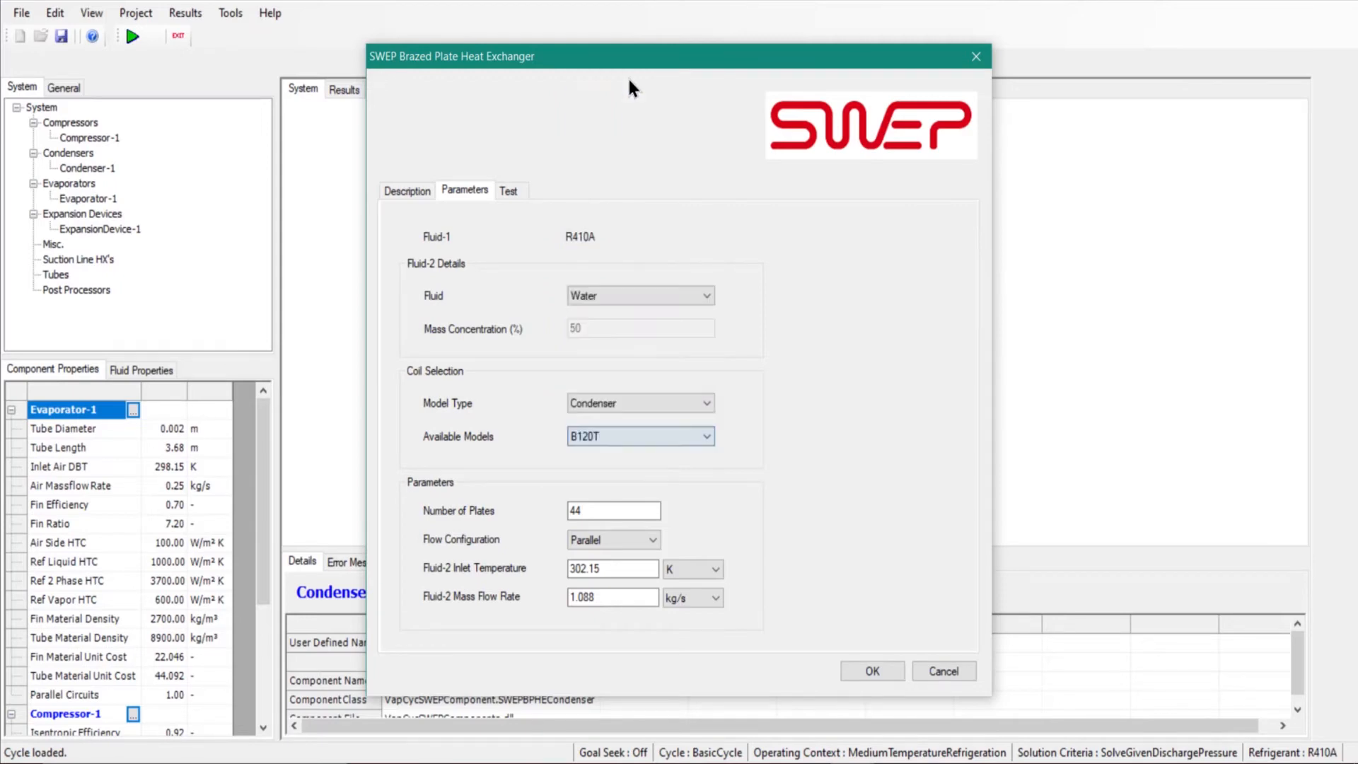
# Set the number of plates to 50 and the flow configuration to Counter
pyautogui.doubleClick(628, 517)
pyautogui.write('50')
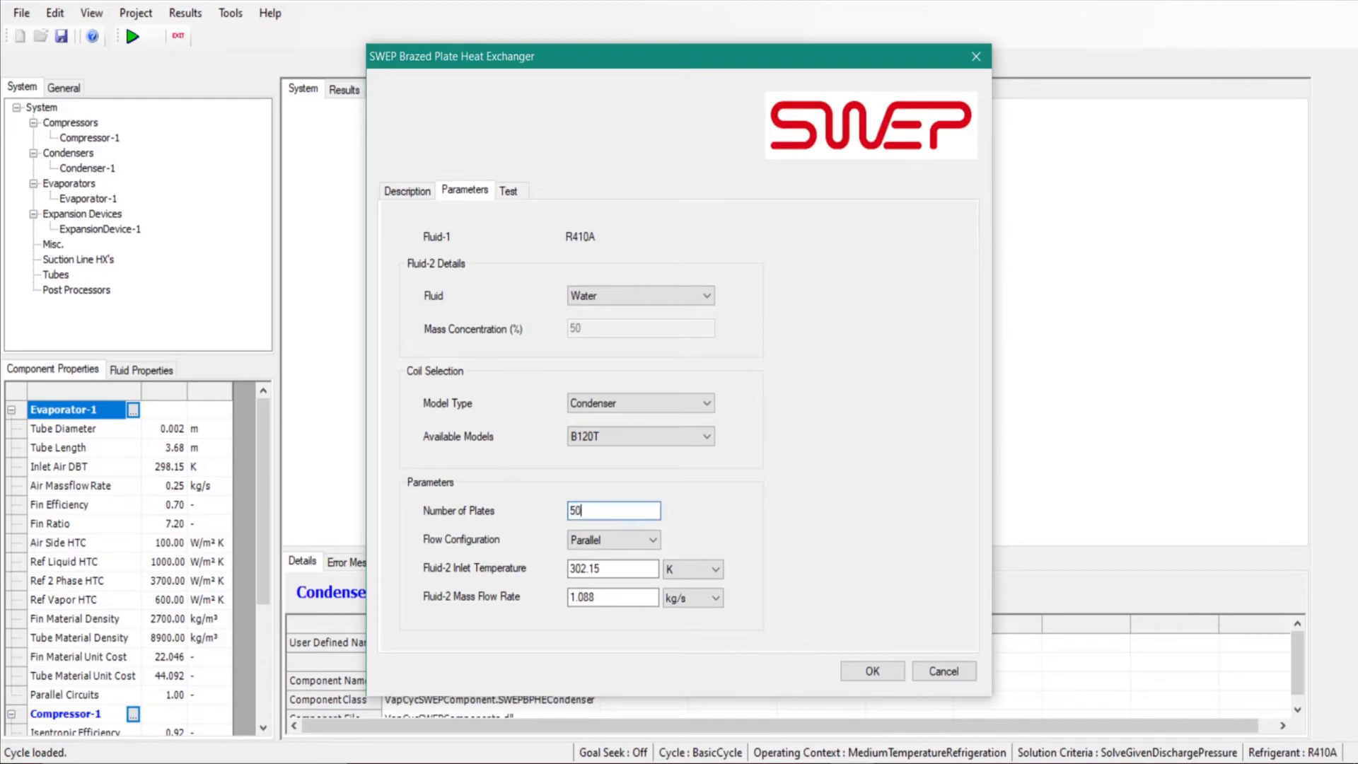
pyautogui.click(624, 546)
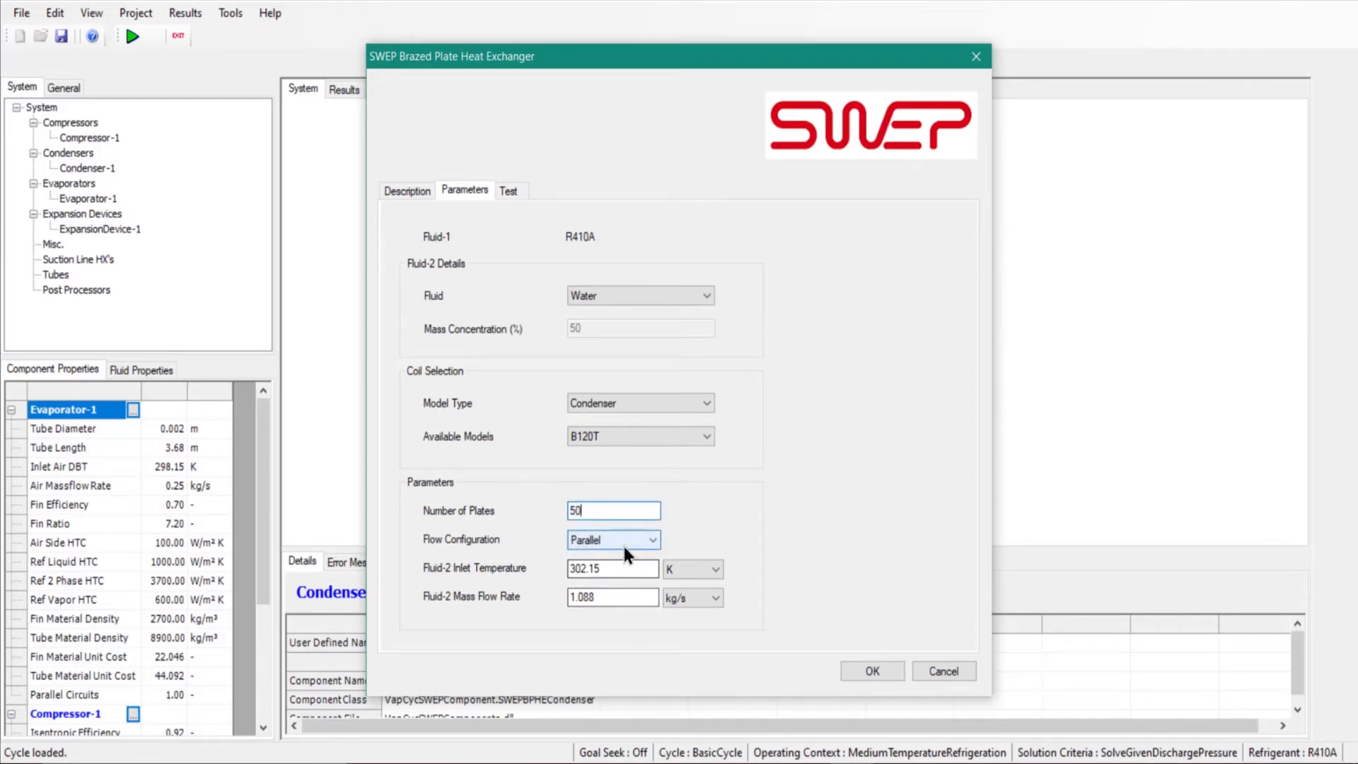
pyautogui.click(621, 558)
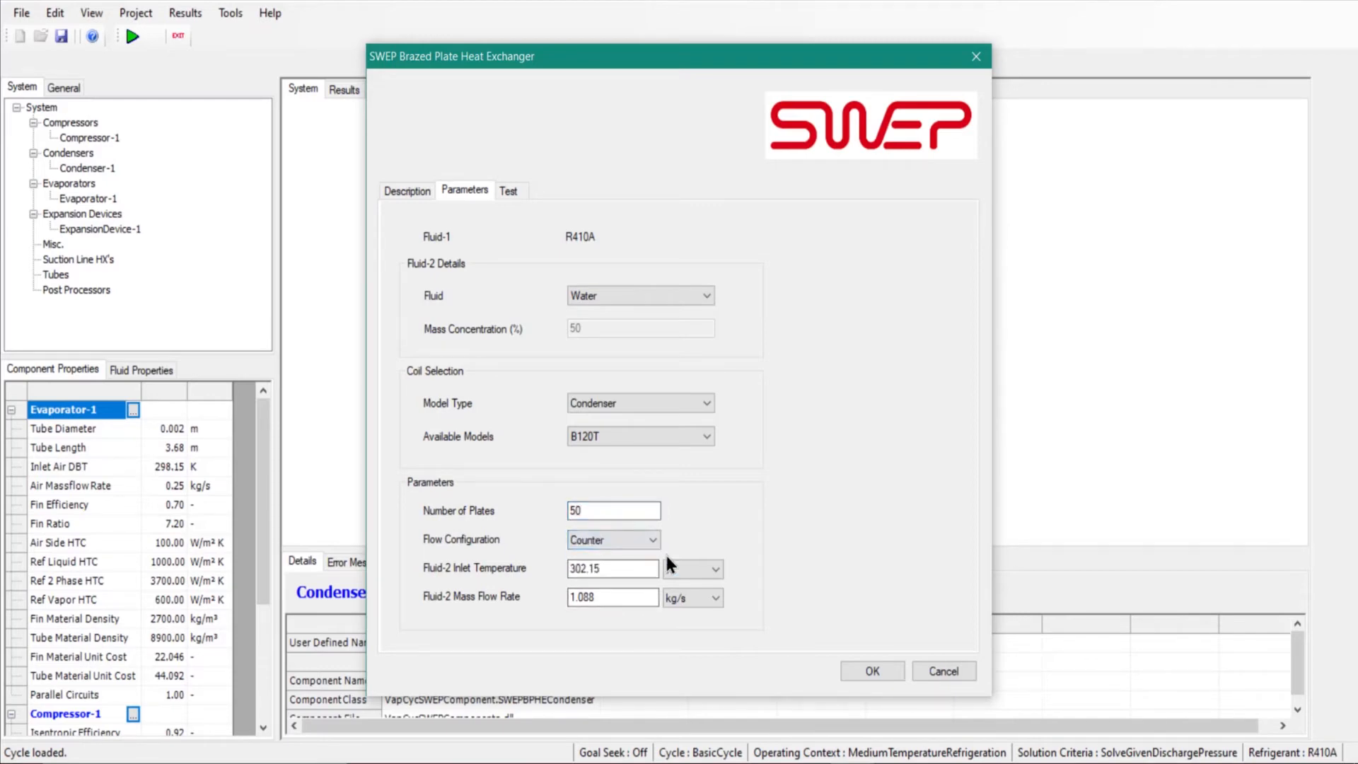
# Set the Fluid-2 inlet temperature to 75 °F and the Fluid-2 mass flow rate to 7364 lbm/hr
pyautogui.click(715, 574)
pyautogui.click(715, 596)
pyautogui.doubleClick(607, 572)
pyautogui.write('75')
pyautogui.click(708, 598)
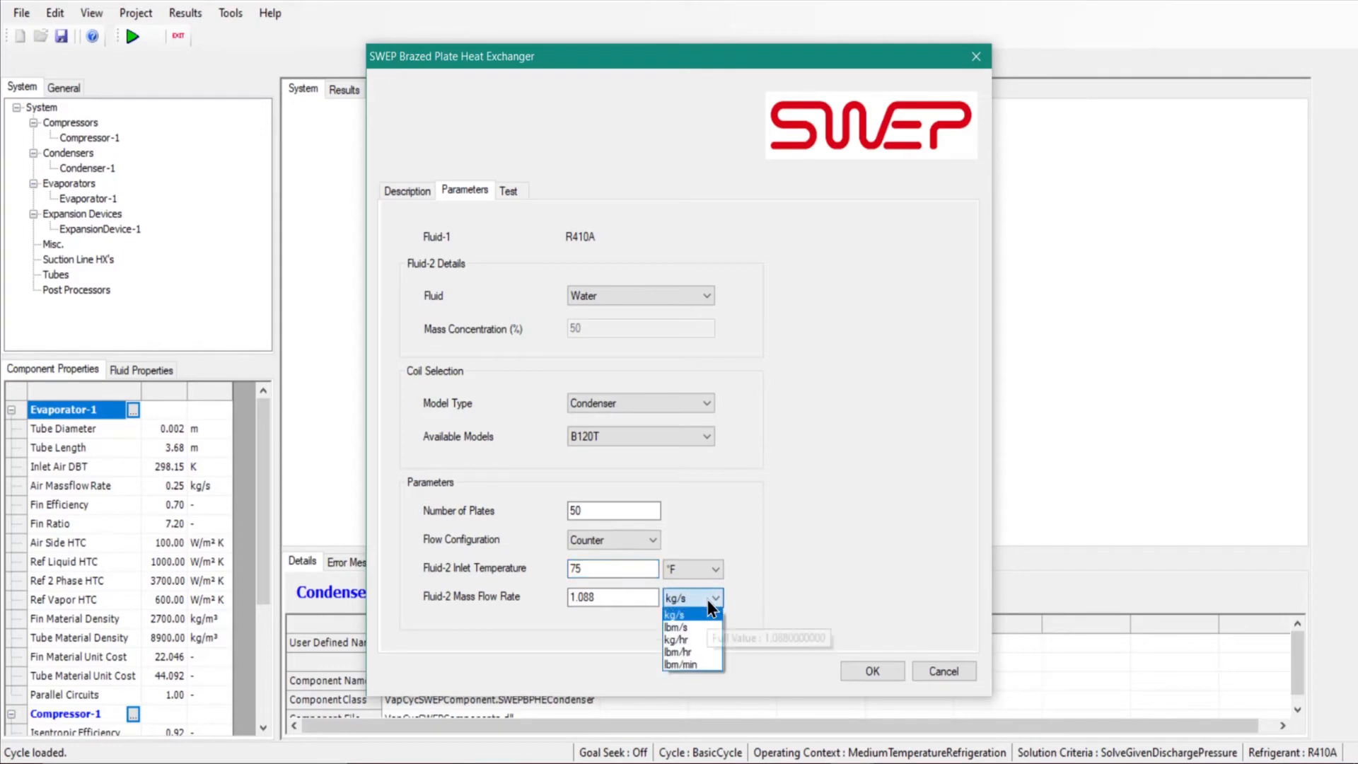
pyautogui.click(705, 638)
pyautogui.moveTo(646, 596); pyautogui.dragTo(558, 595)
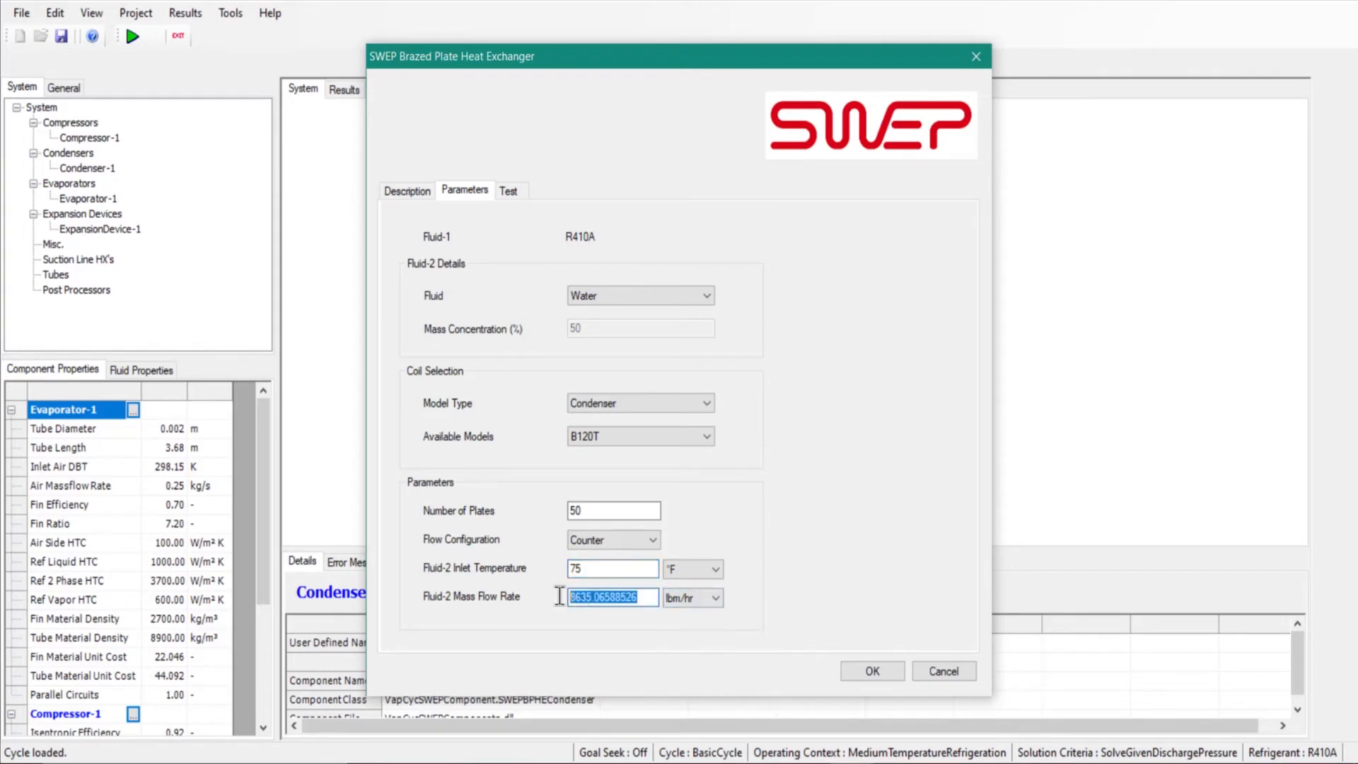
pyautogui.write('7364')
# Look at the Two-Phase (Px) option in the heat exchanger's R410A test conditions, and return to Single Phase (PT)
pyautogui.click(512, 195)
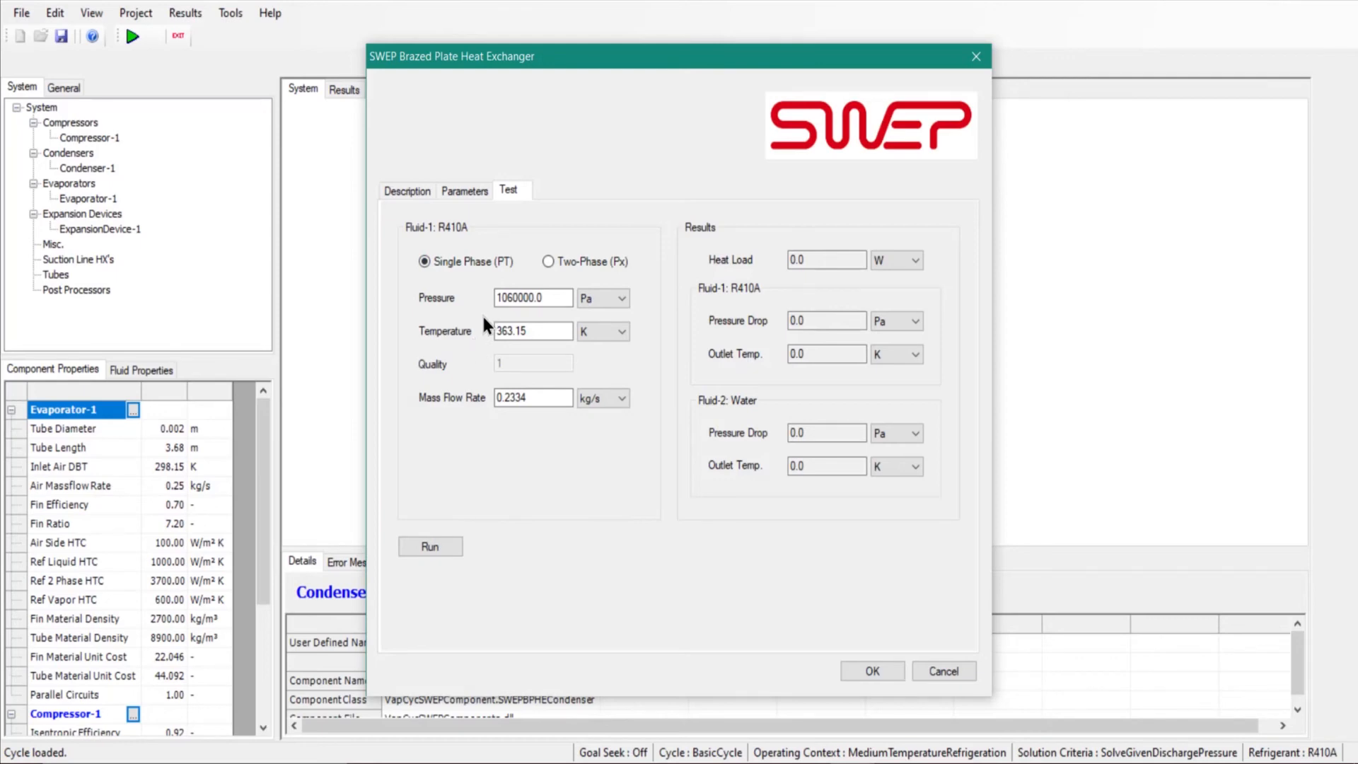
pyautogui.click(548, 262)
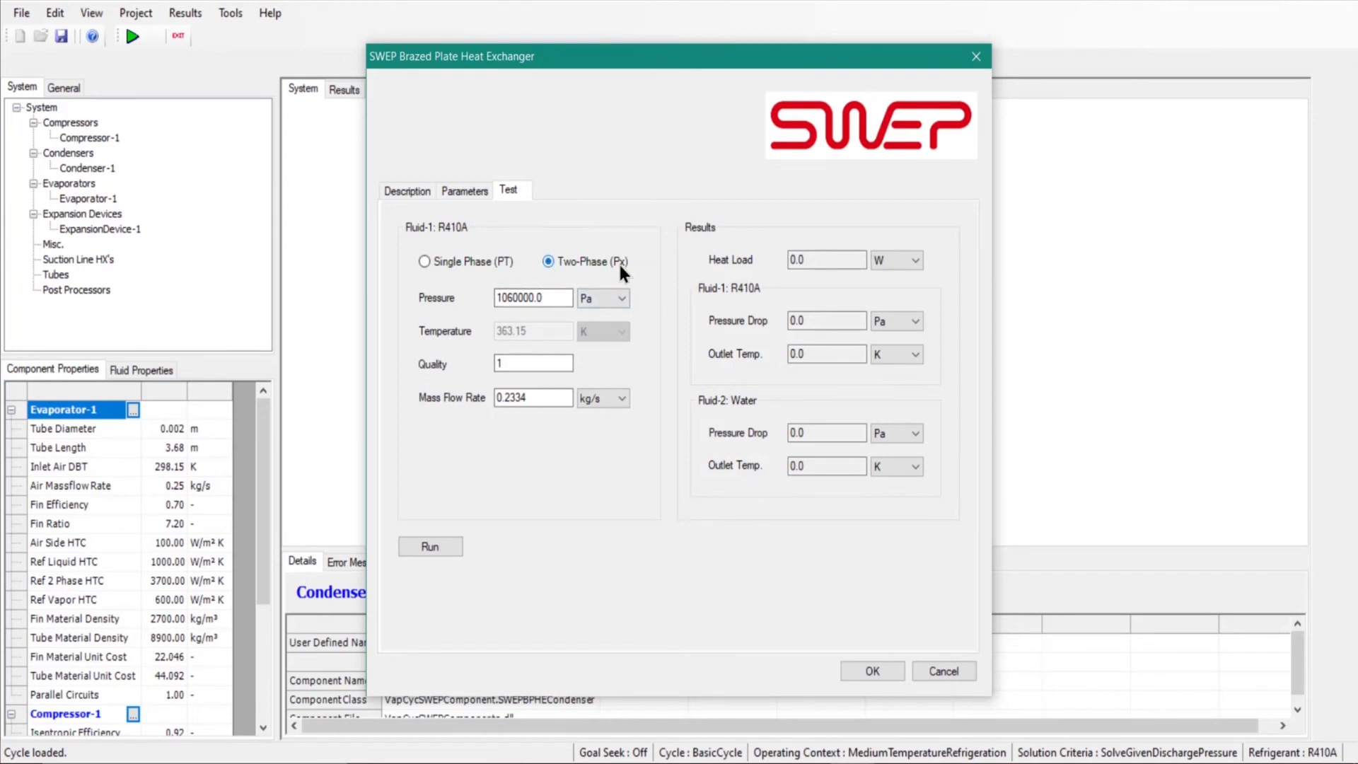
pyautogui.click(423, 261)
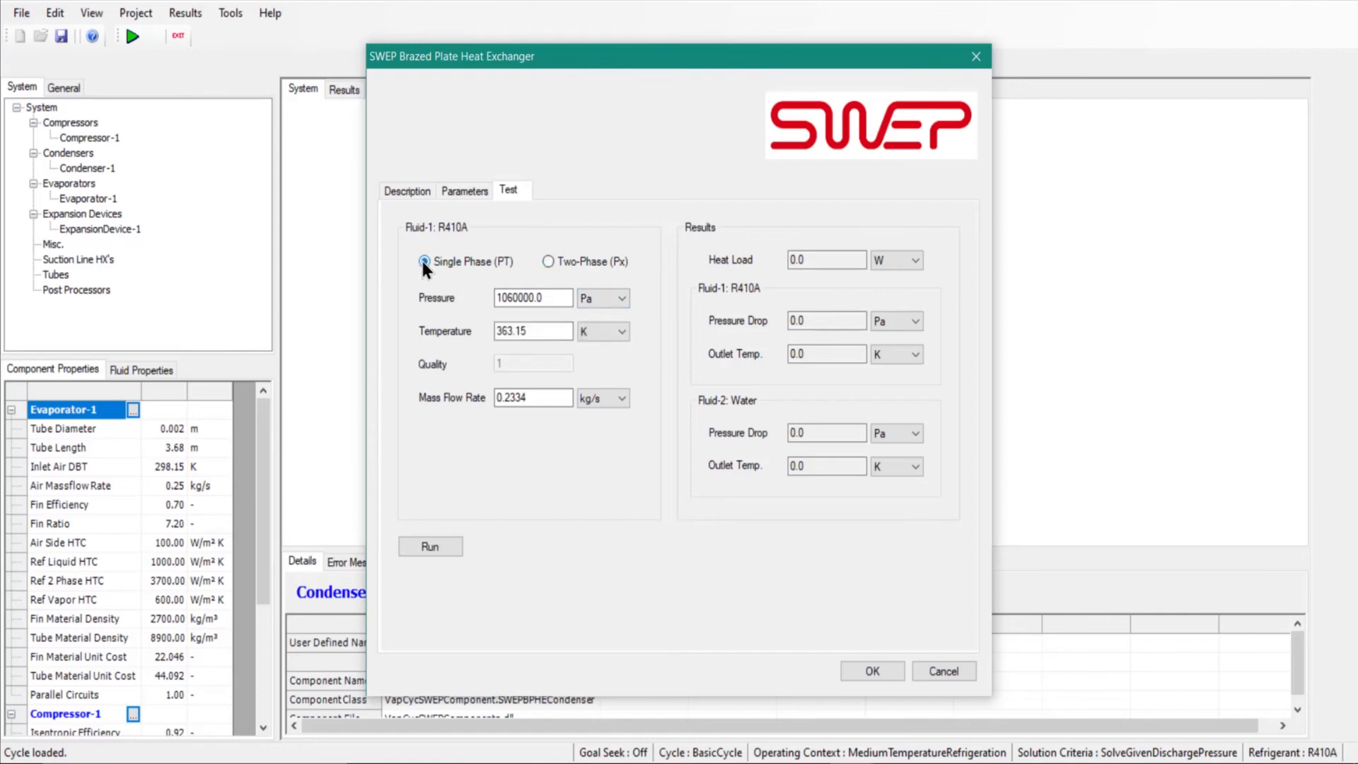
# Set the R410A test pressure to 287 psi and the test temperature to 110 °F
pyautogui.click(621, 300)
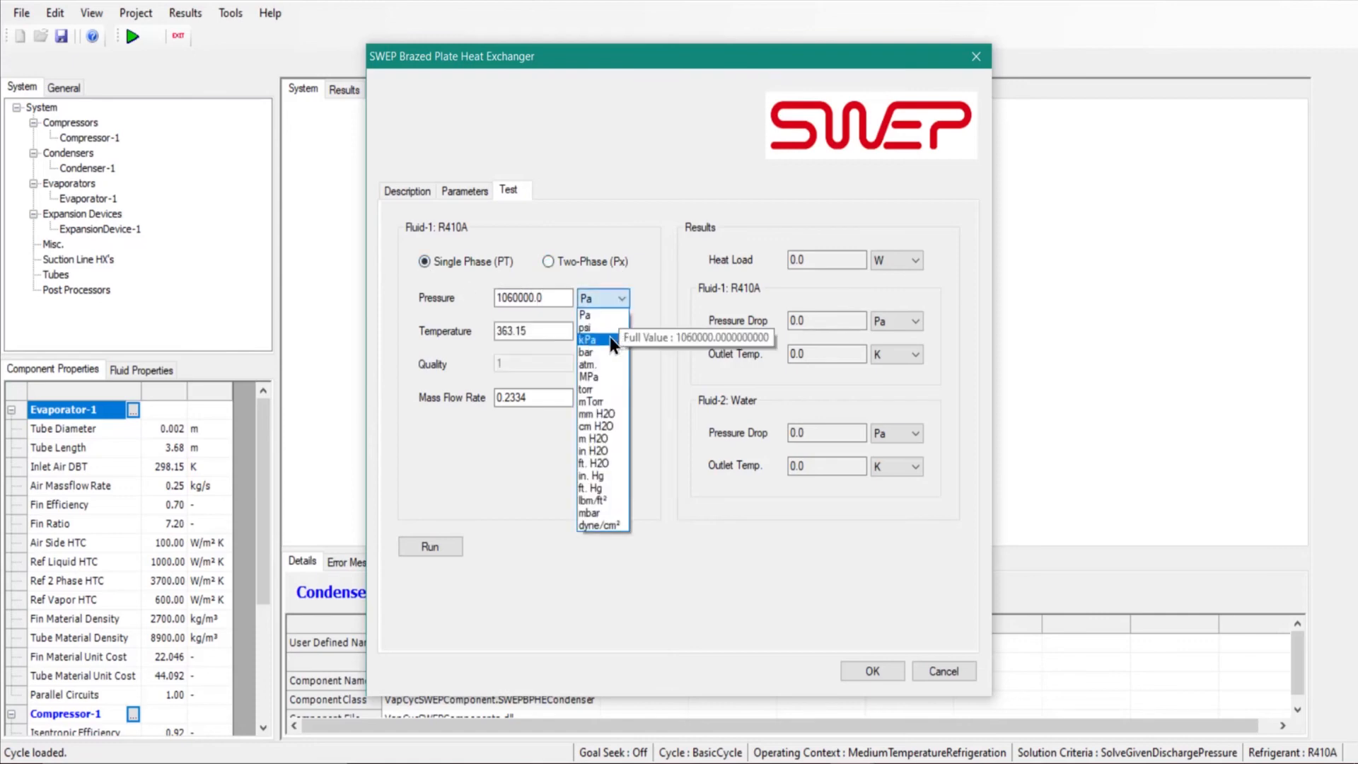
pyautogui.click(608, 329)
pyautogui.doubleClick(561, 302)
pyautogui.write('287')
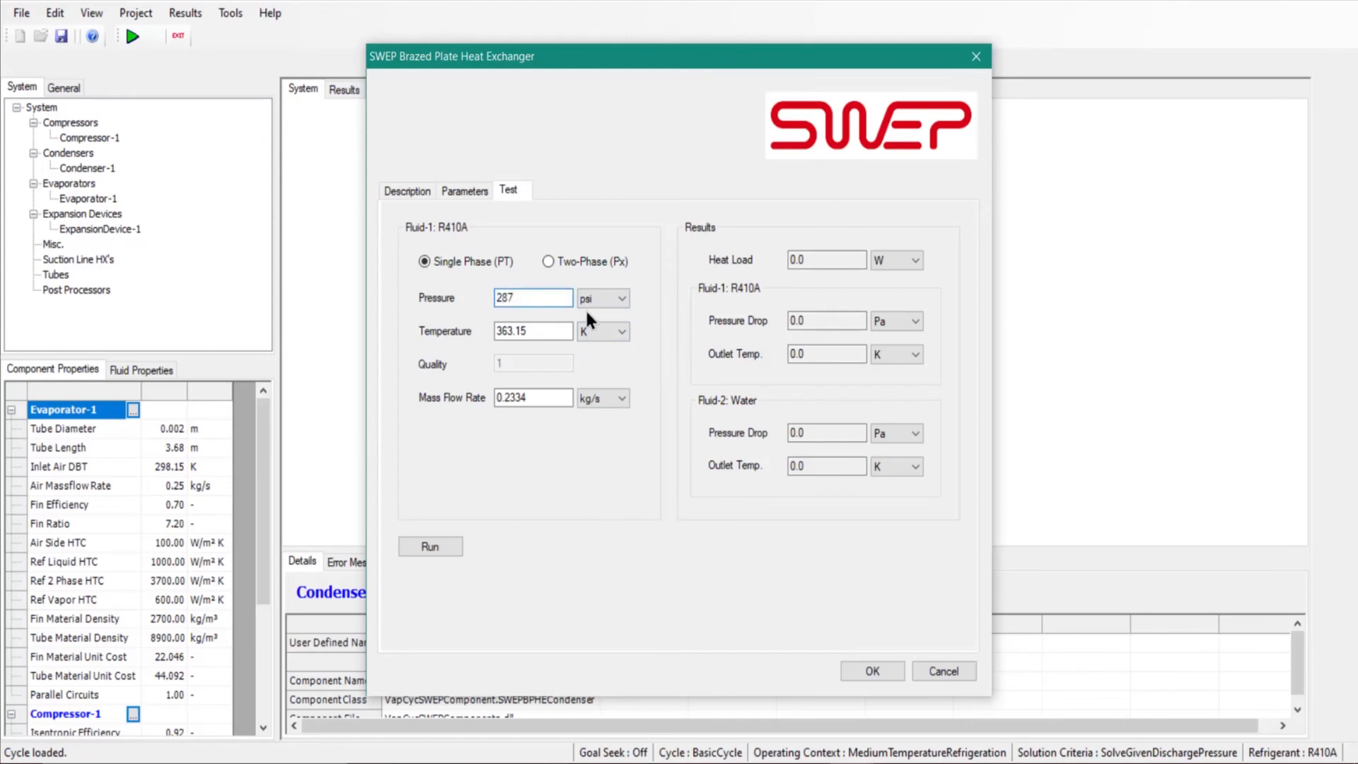
pyautogui.click(597, 332)
pyautogui.click(592, 367)
pyautogui.doubleClick(548, 338)
pyautogui.write('110')
# Set the R410A test mass flow rate to 1222 lbm/hr and run the heat exchanger test
pyautogui.click(611, 399)
pyautogui.click(617, 449)
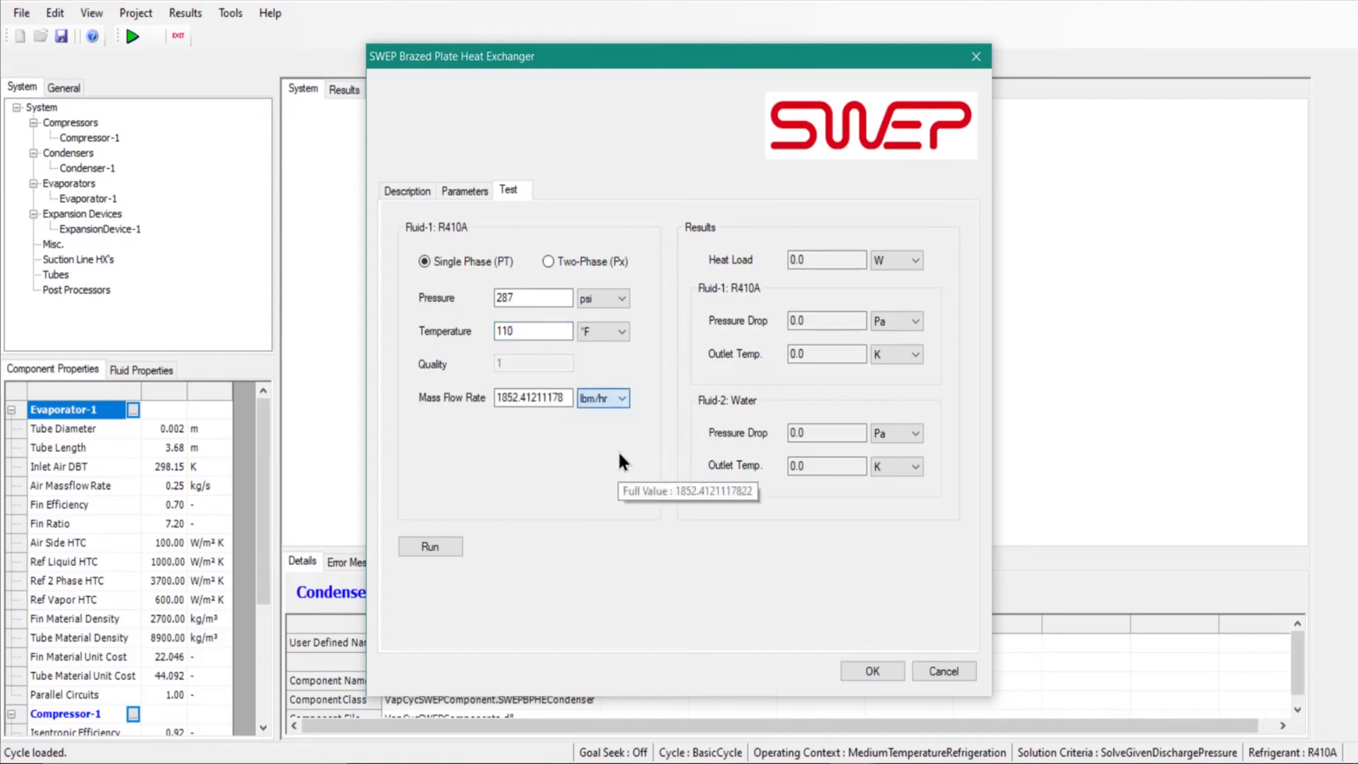
pyautogui.moveTo(570, 398); pyautogui.dragTo(455, 368)
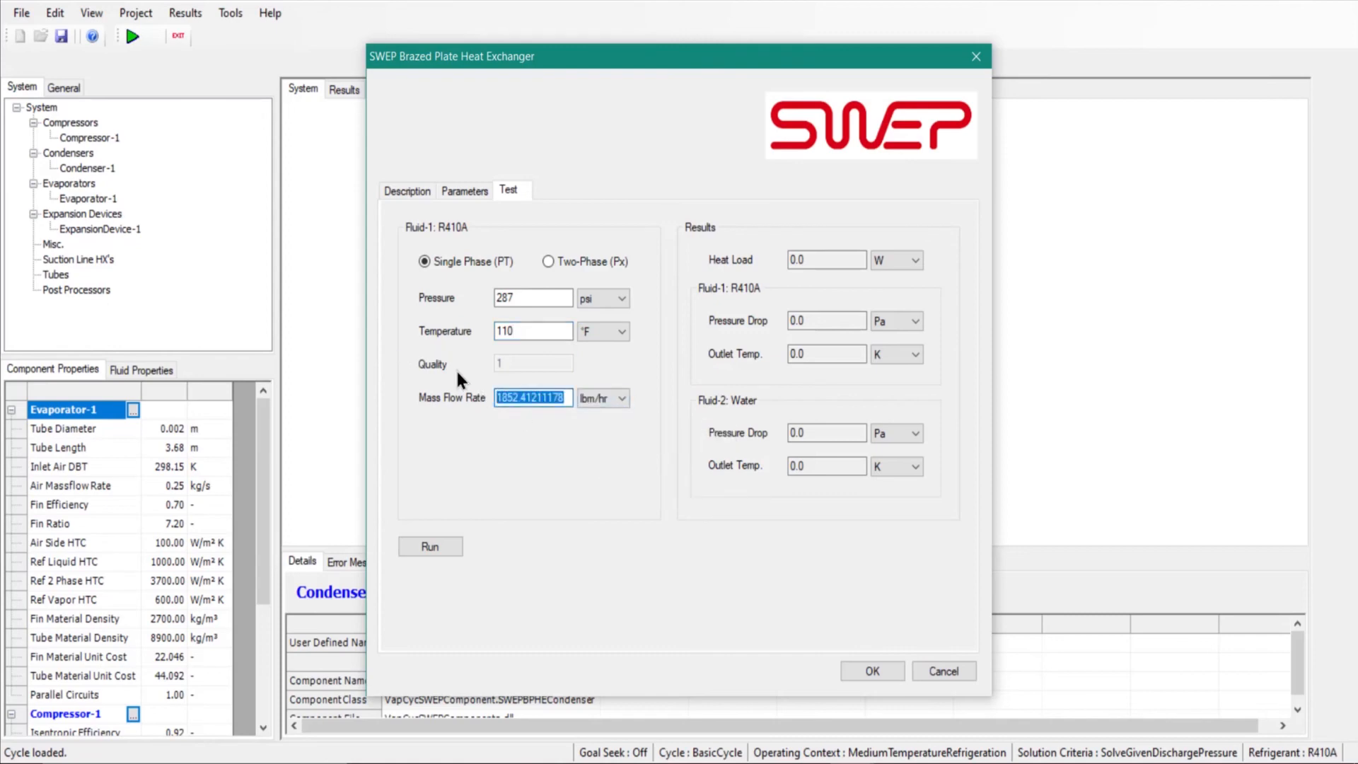
pyautogui.write('1222')
pyautogui.click(440, 547)
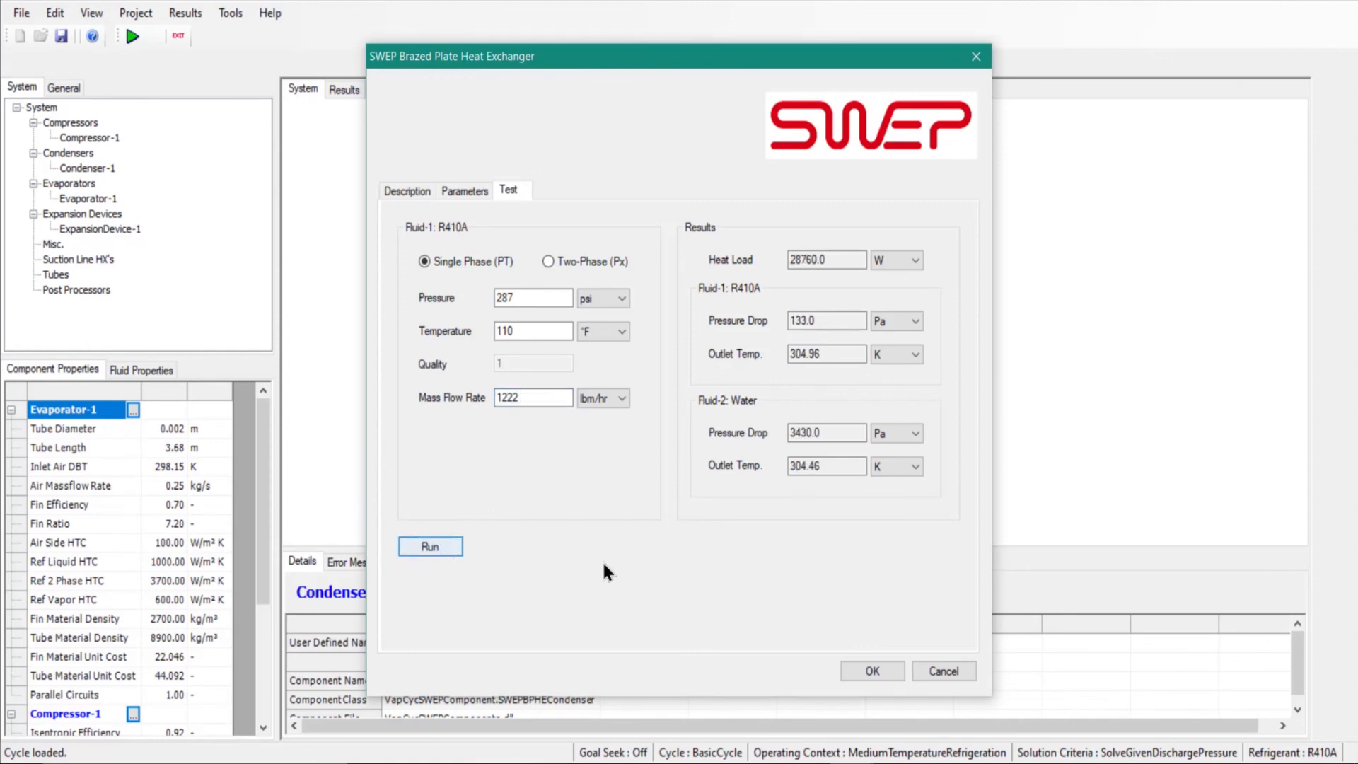